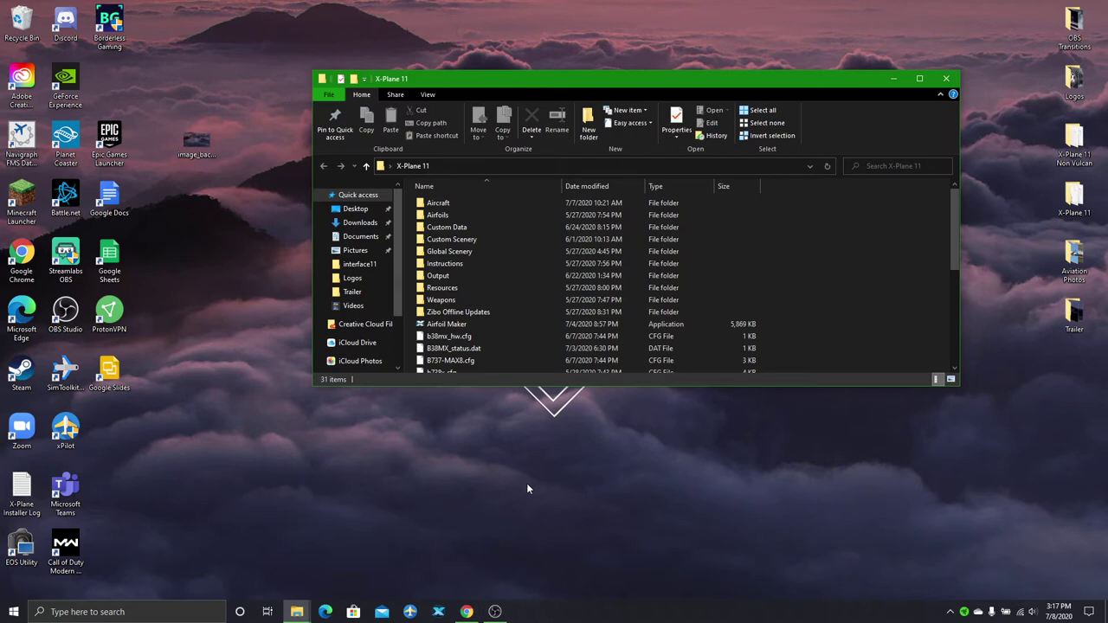
# - Browse the browser's American 737-800 image results and preview the Wikimedia Commons photo of the American Airlines Boeing 737-800(W)
pyautogui.click(466, 612)
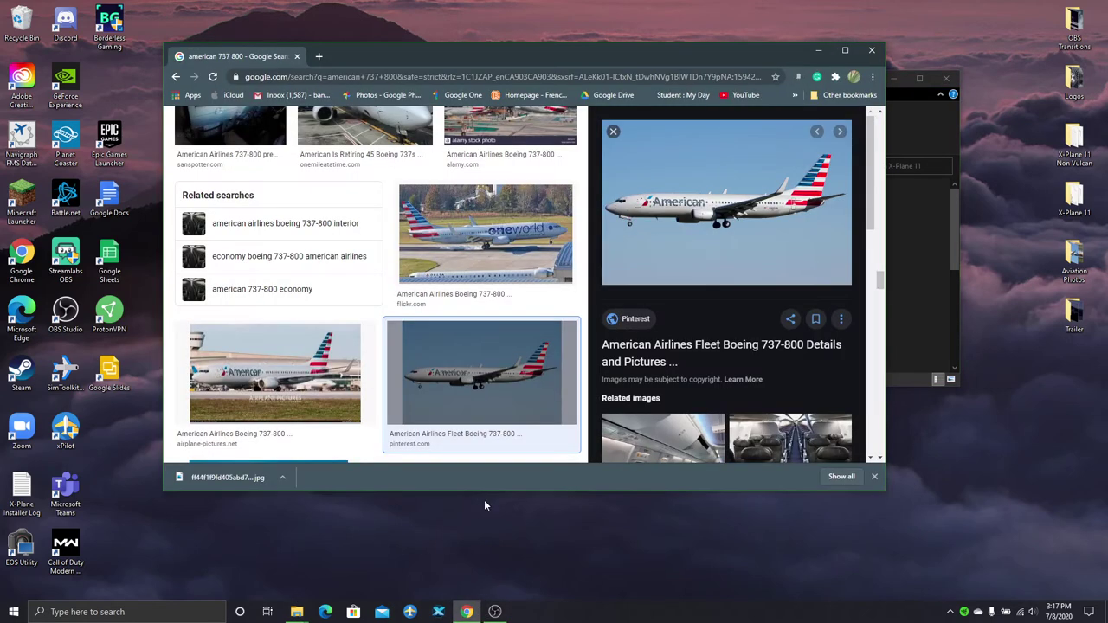
pyautogui.scroll(-3, 469, 326)
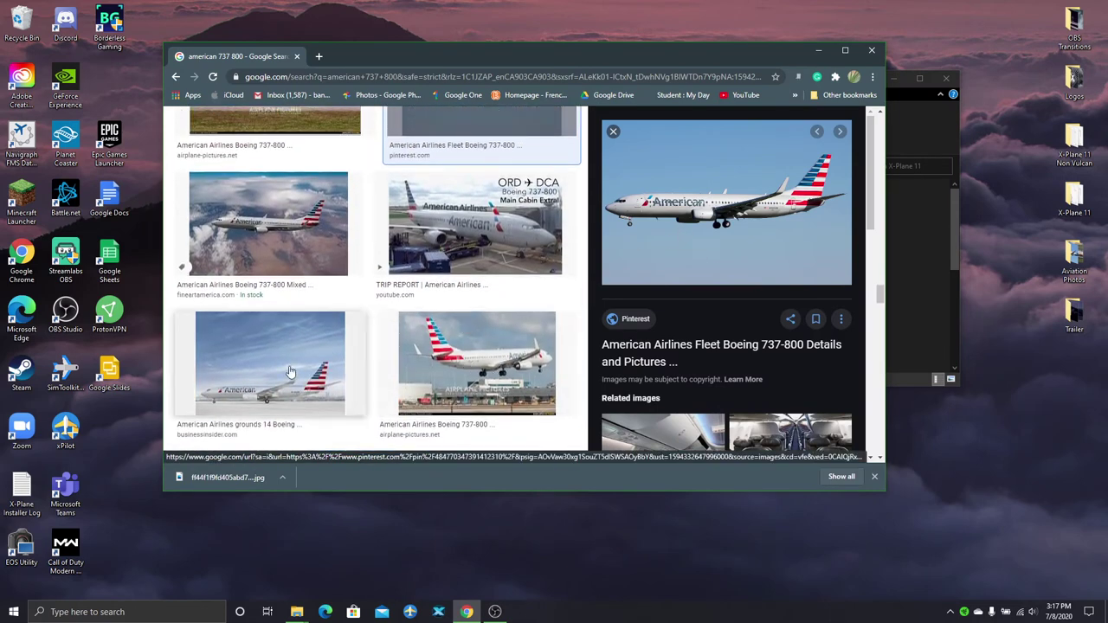
pyautogui.click(289, 371)
pyautogui.scroll(-3, 441, 355)
pyautogui.click(486, 380)
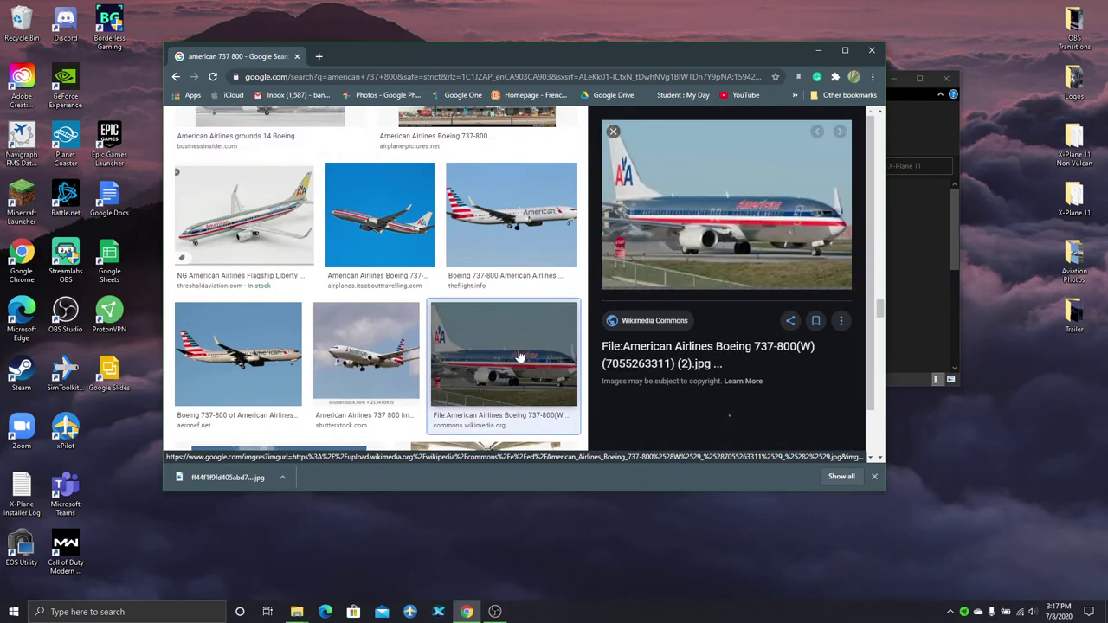
# - Save the previewed American Airlines photo as a JPEG image in the Downloads folder, keeping the suggested file name
pyautogui.rightClick(718, 199)
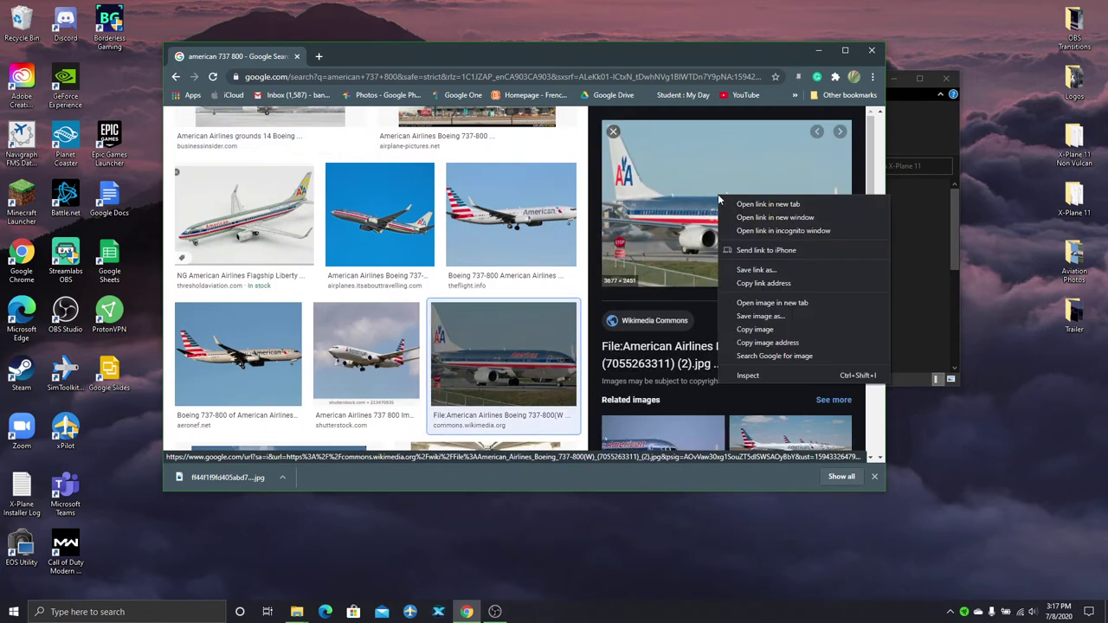
pyautogui.click(753, 311)
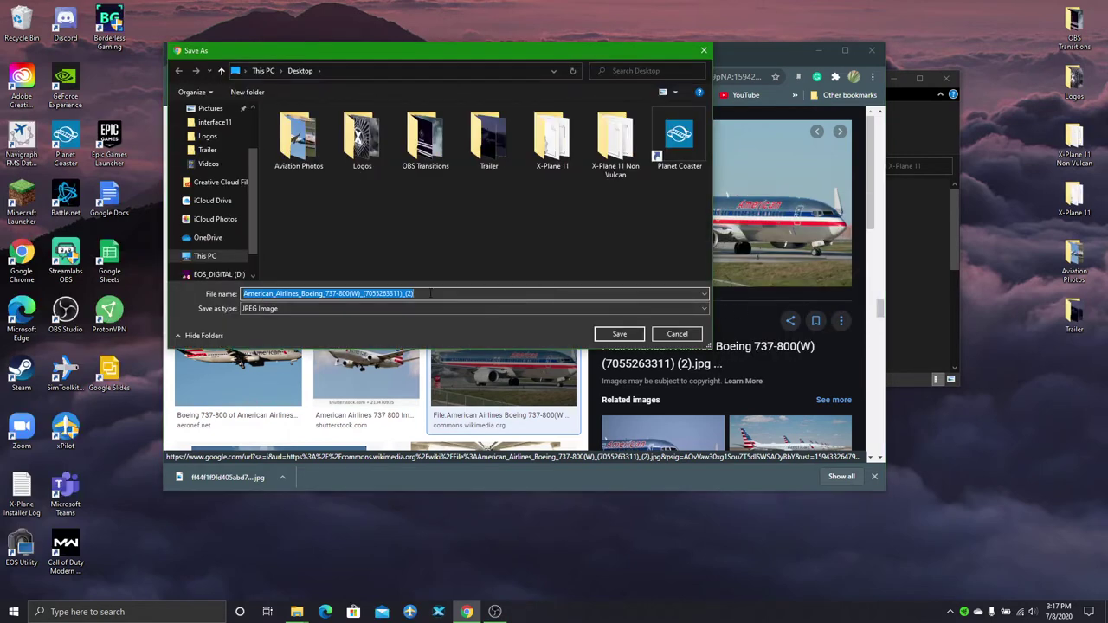
pyautogui.scroll(3, 202, 154)
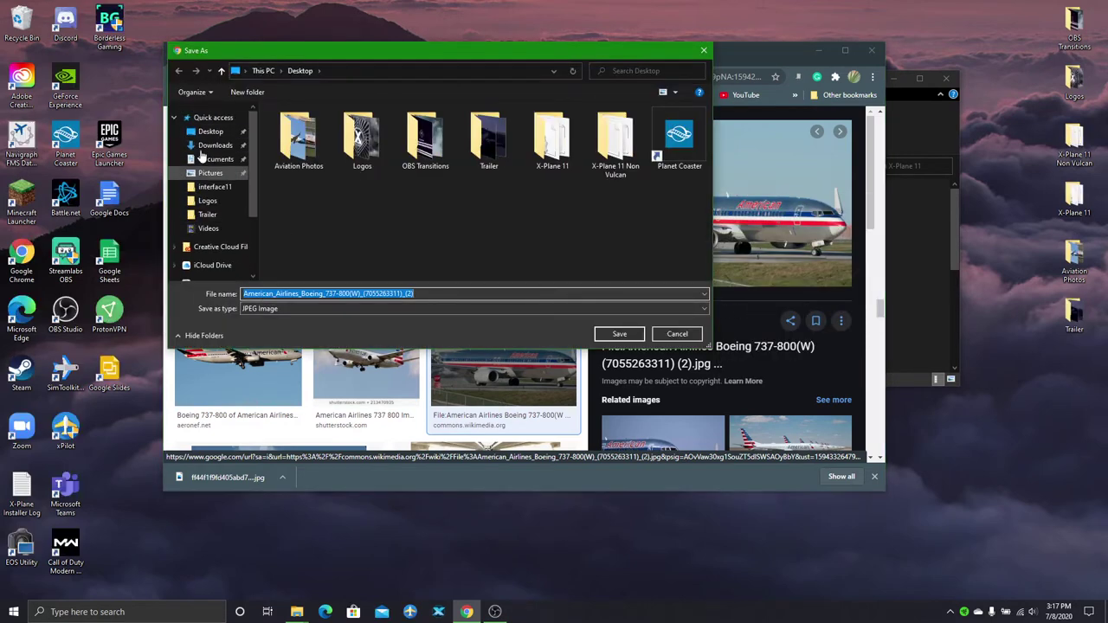
pyautogui.scroll(2, 202, 154)
pyautogui.click(213, 145)
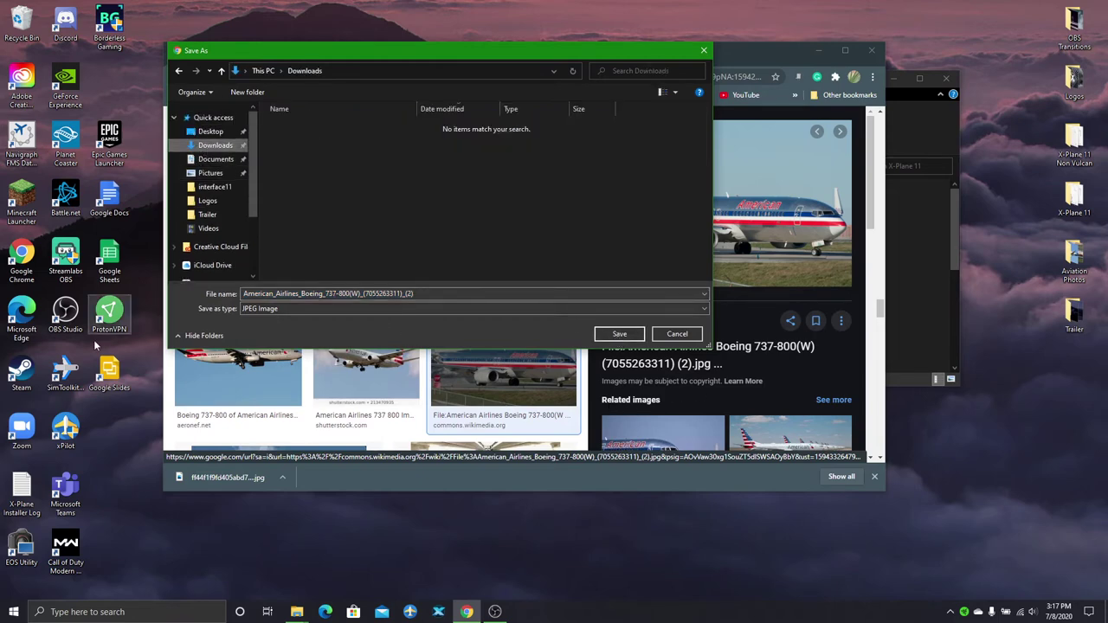
pyautogui.click(345, 309)
pyautogui.click(345, 316)
pyautogui.click(630, 336)
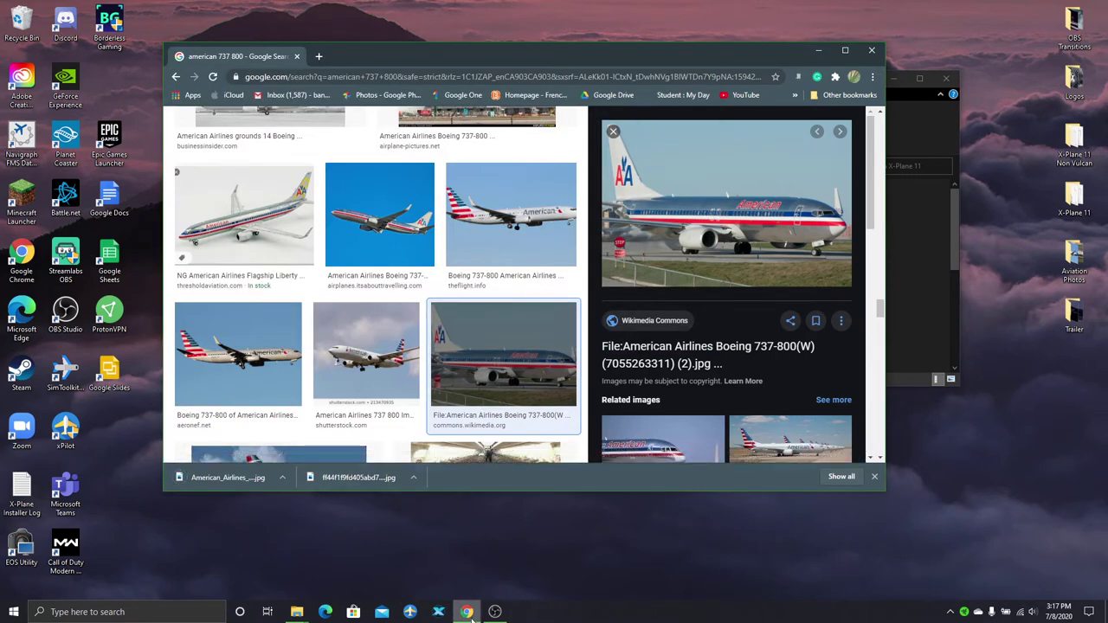
# - Launch ABIC, the Advanced Batch Image Converter
pyautogui.click(103, 612)
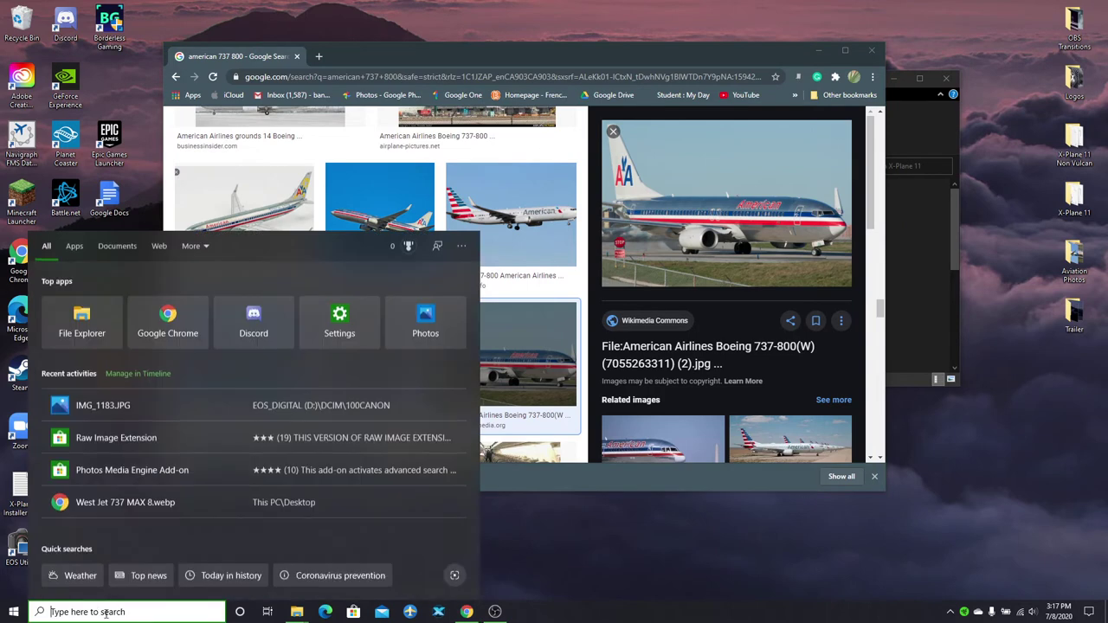
pyautogui.click(13, 612)
pyautogui.click(84, 339)
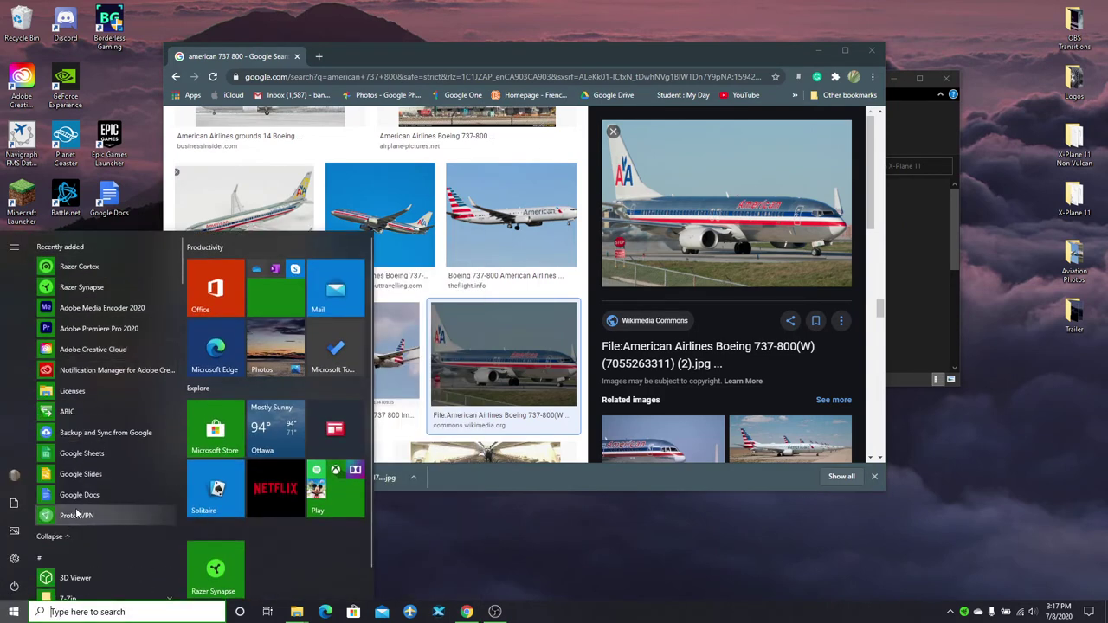
pyautogui.click(66, 411)
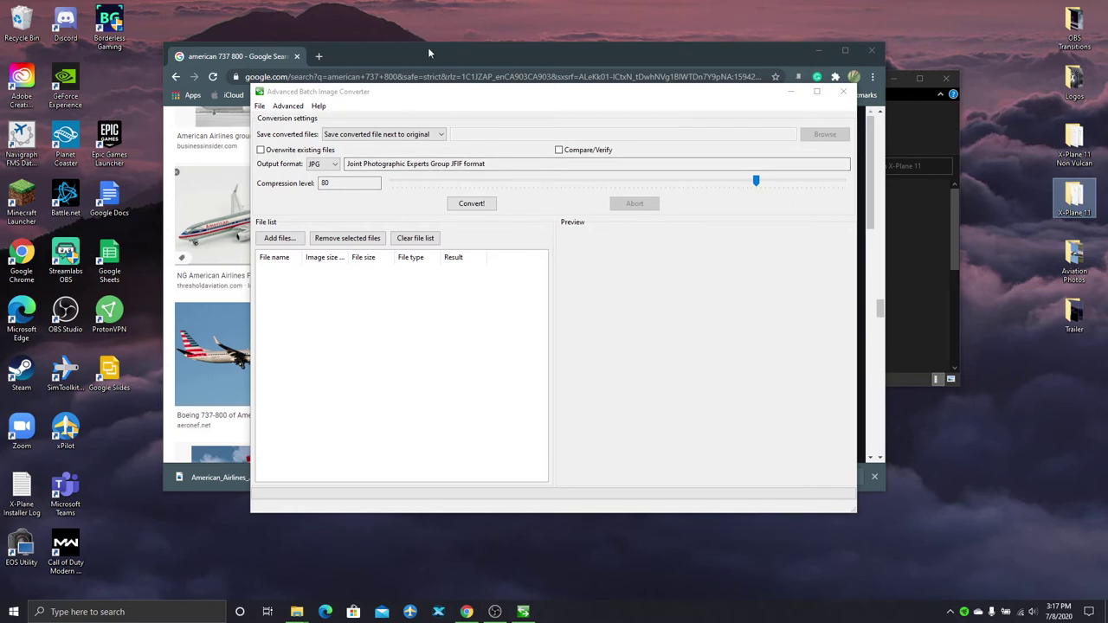
# - Close the two open File Explorer windows, the "stack" search results and the X-Plane 11 folder
pyautogui.moveTo(297, 611)
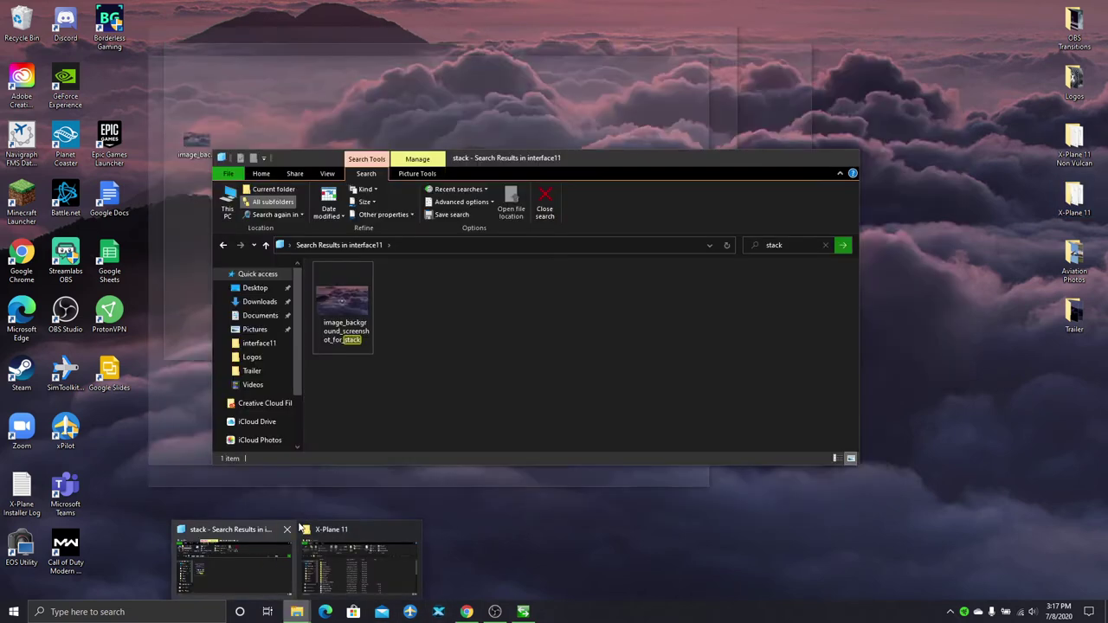
pyautogui.click(286, 529)
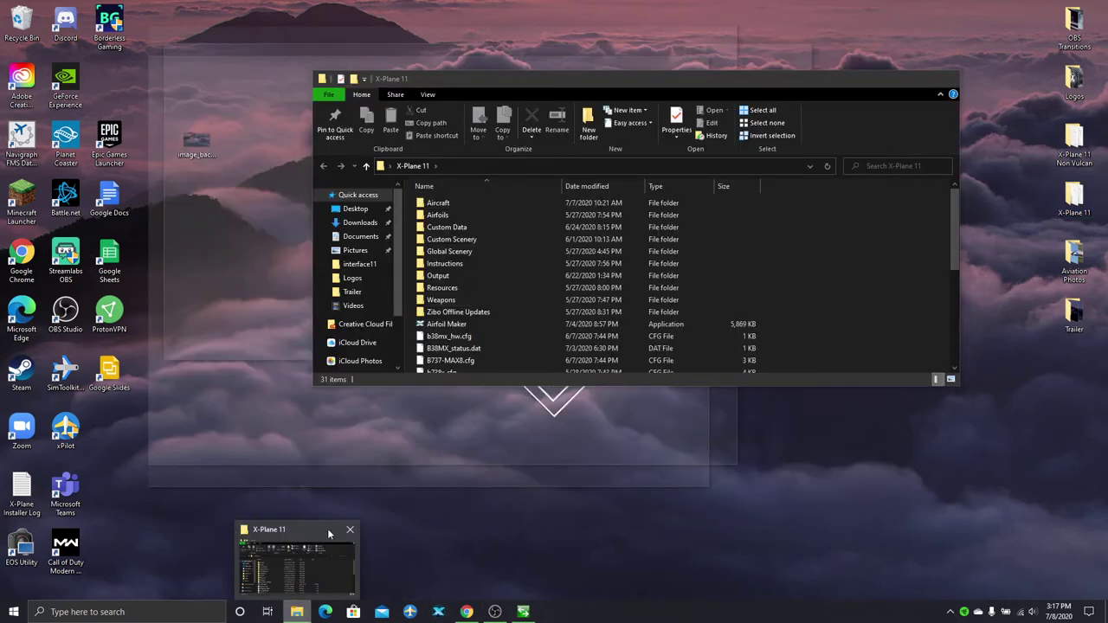
pyautogui.click(350, 529)
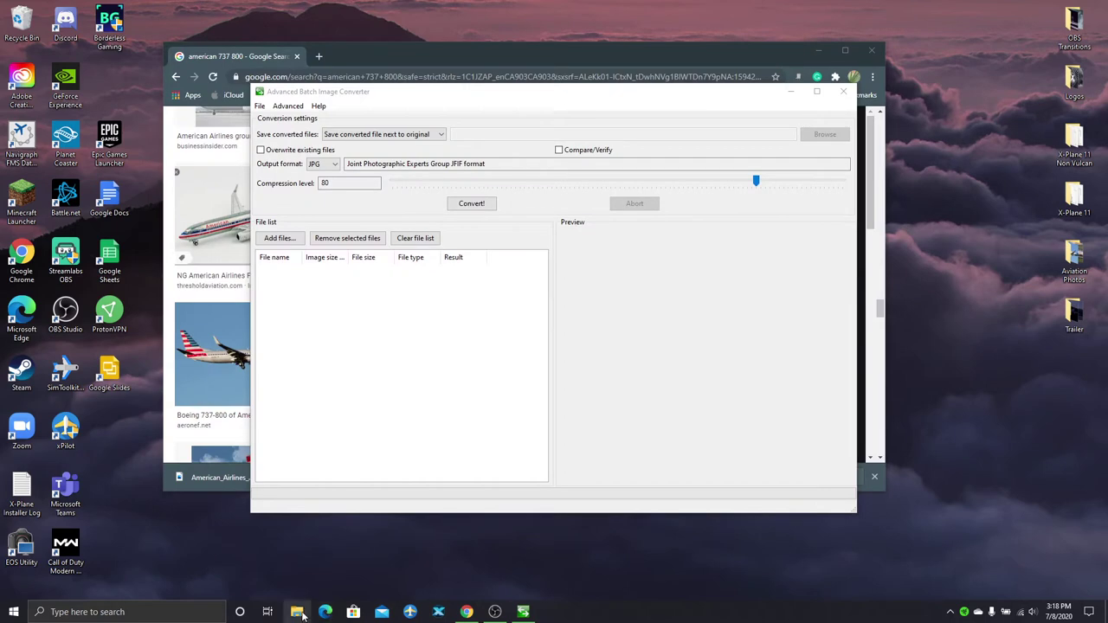
# - Add the American Airlines Boeing 737-800 JPG from Downloads to the converter's file list, and close the Downloads window
pyautogui.click(297, 612)
pyautogui.click(260, 302)
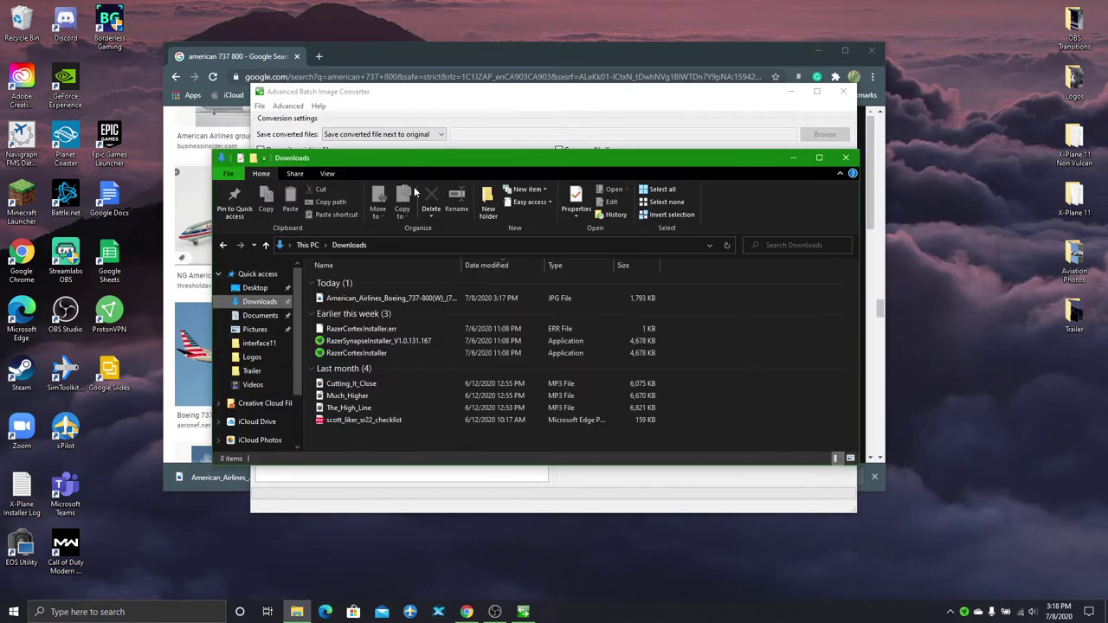
pyautogui.moveTo(413, 162); pyautogui.dragTo(804, 154)
pyautogui.moveTo(778, 289); pyautogui.dragTo(373, 337)
pyautogui.moveTo(1030, 139); pyautogui.dragTo(785, 181)
pyautogui.click(844, 178)
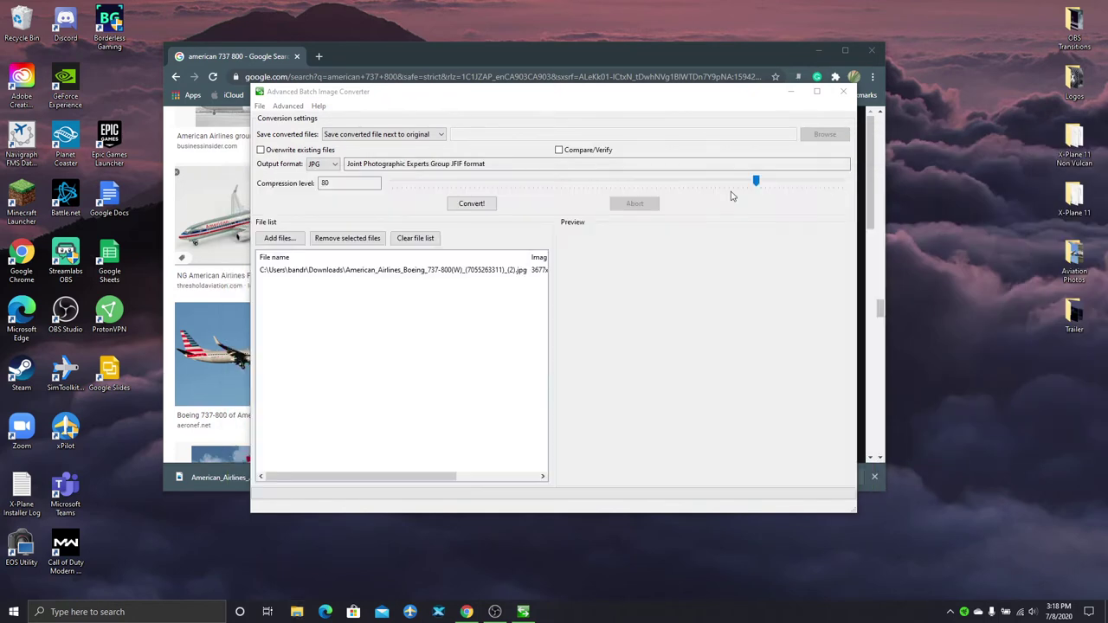
# - Convert the listed American Airlines image to PNG with compression level 9
pyautogui.click(420, 164)
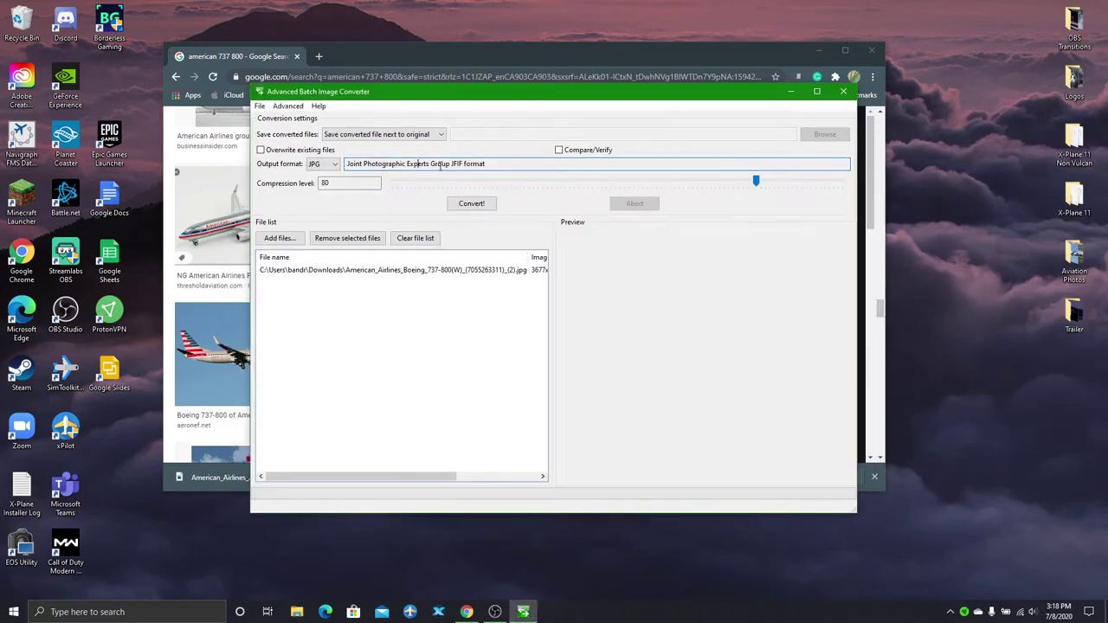
pyautogui.click(322, 164)
pyautogui.click(329, 203)
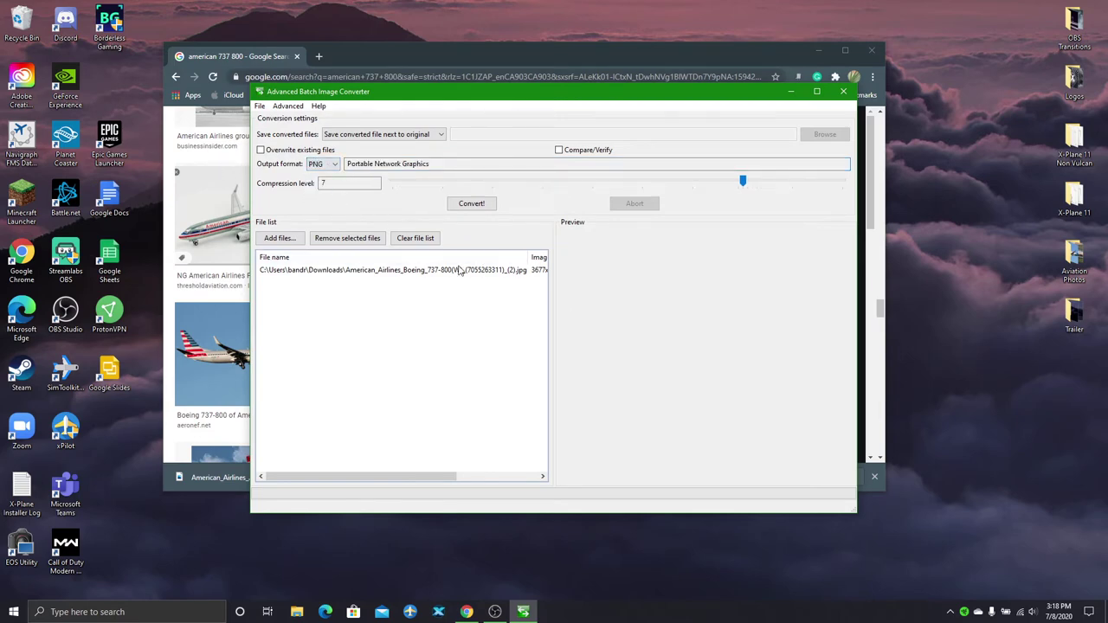
pyautogui.moveTo(743, 181); pyautogui.dragTo(843, 181)
pyautogui.click(457, 206)
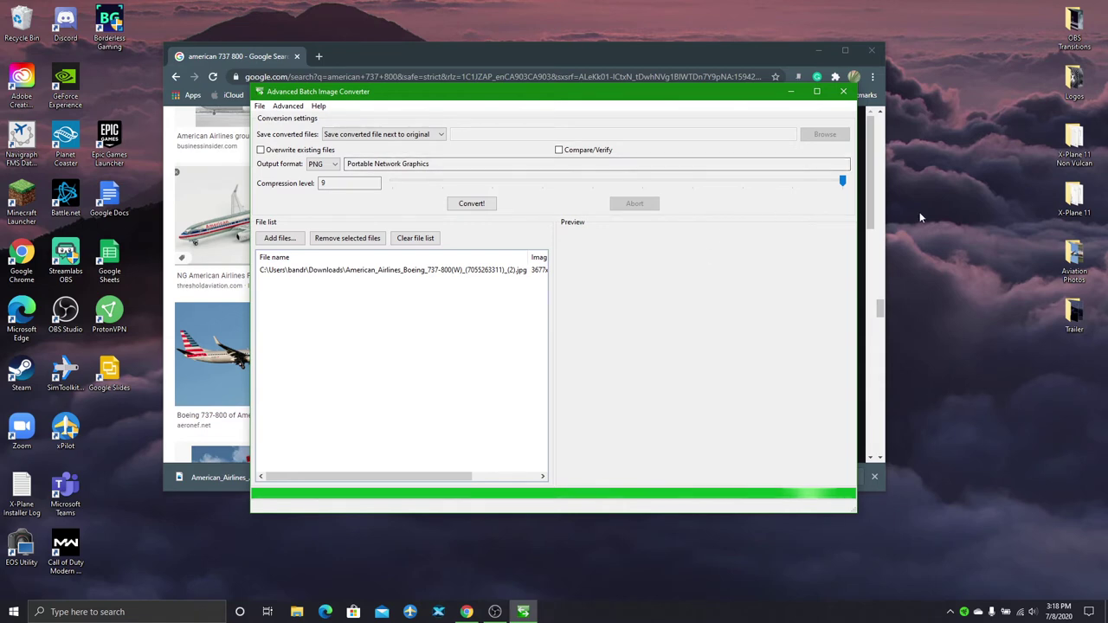
# - Open the Downloads folder and close the image converter
pyautogui.click(299, 611)
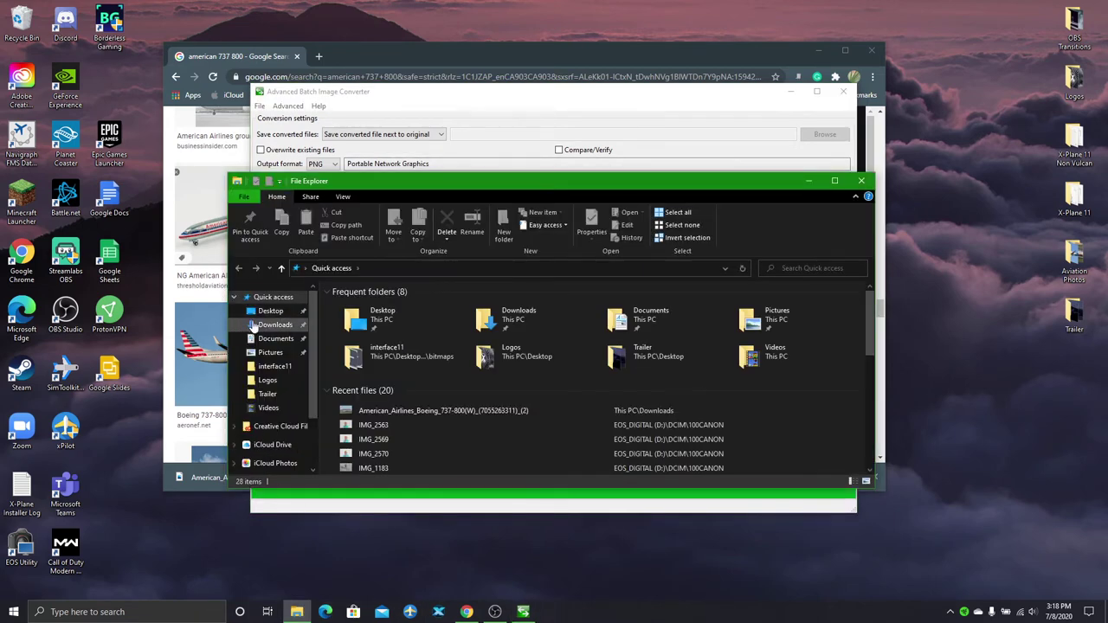
pyautogui.click(256, 326)
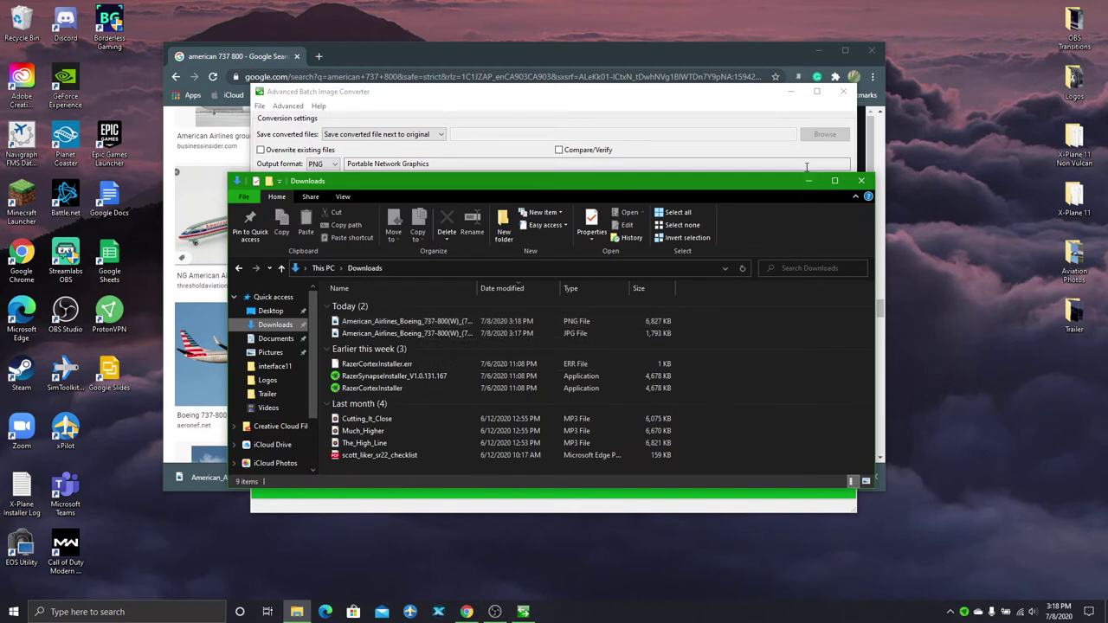
pyautogui.click(843, 91)
# - Check the file type in the properties of the converted American Airlines PNG, and close the properties
pyautogui.click(381, 321)
pyautogui.rightClick(377, 322)
pyautogui.click(441, 593)
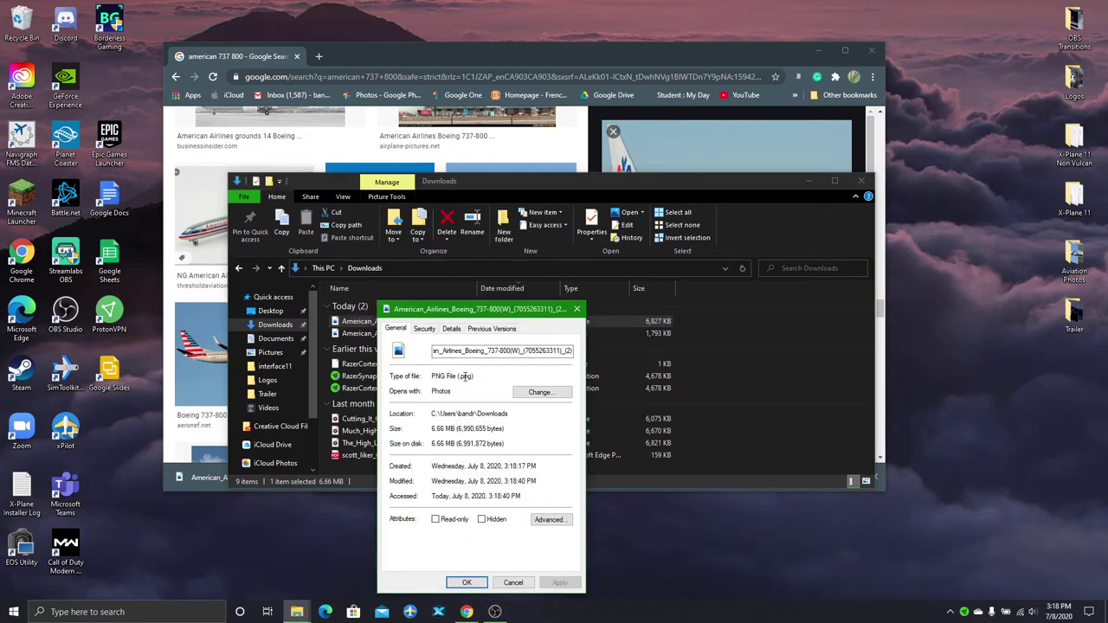
pyautogui.click(513, 582)
# - Check the properties of the original American Airlines JPG, and delete that JPG from Downloads
pyautogui.click(410, 336)
pyautogui.rightClick(407, 333)
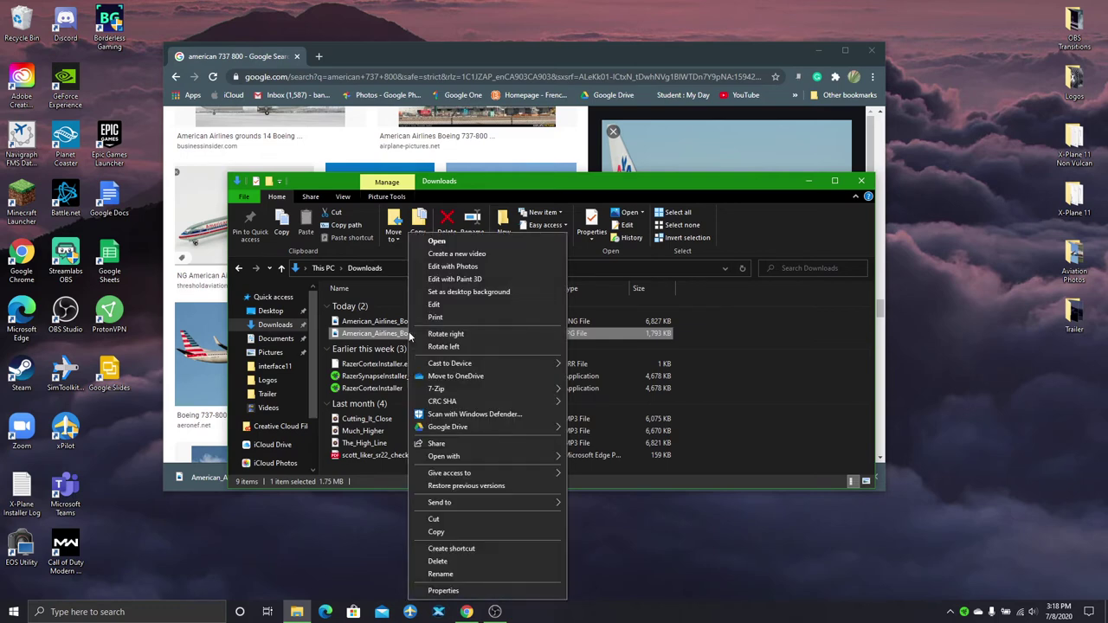
pyautogui.click(463, 592)
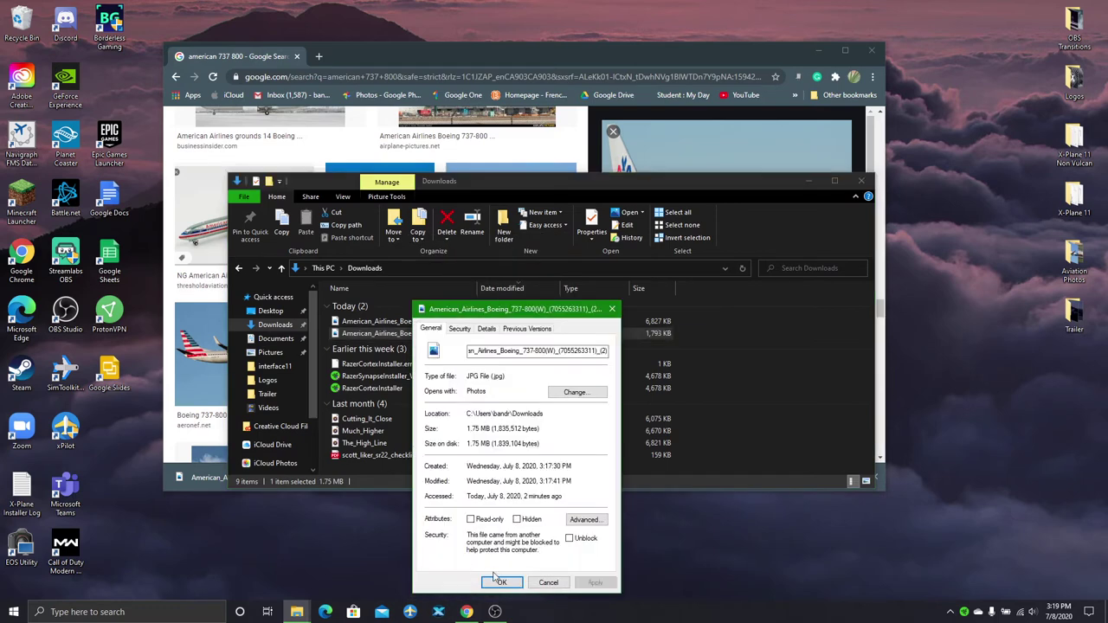
pyautogui.click(495, 578)
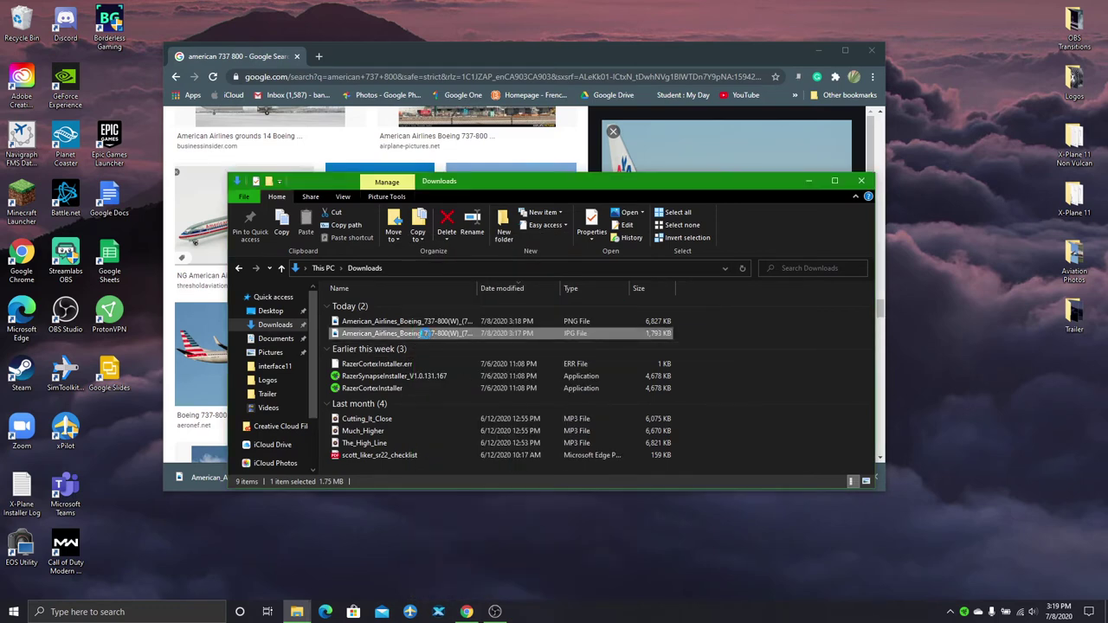
pyautogui.rightClick(425, 333)
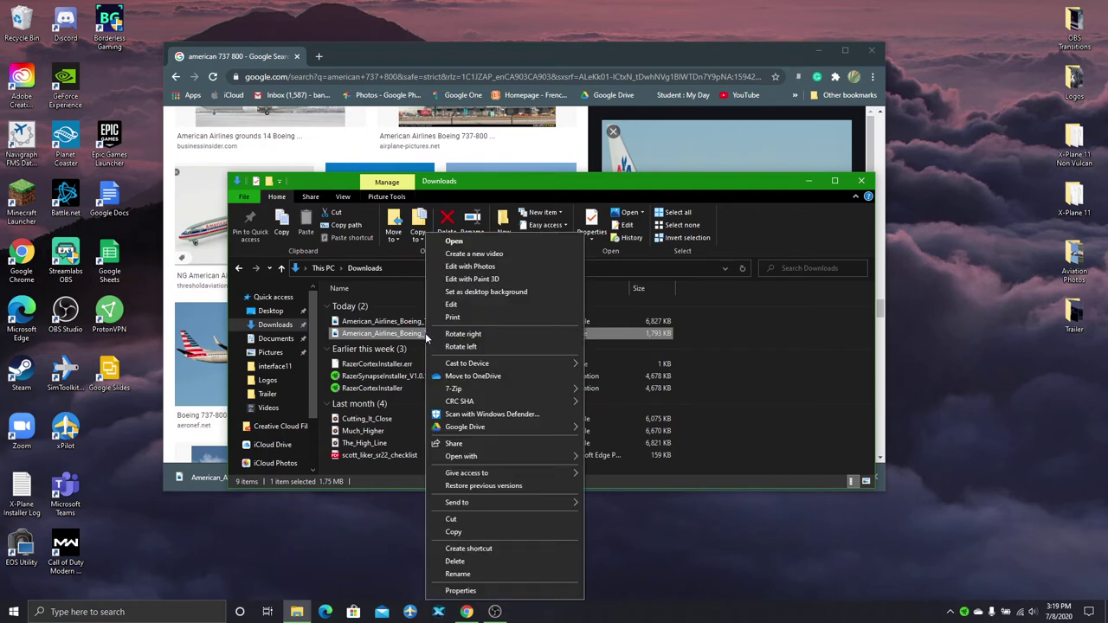
pyautogui.click(479, 561)
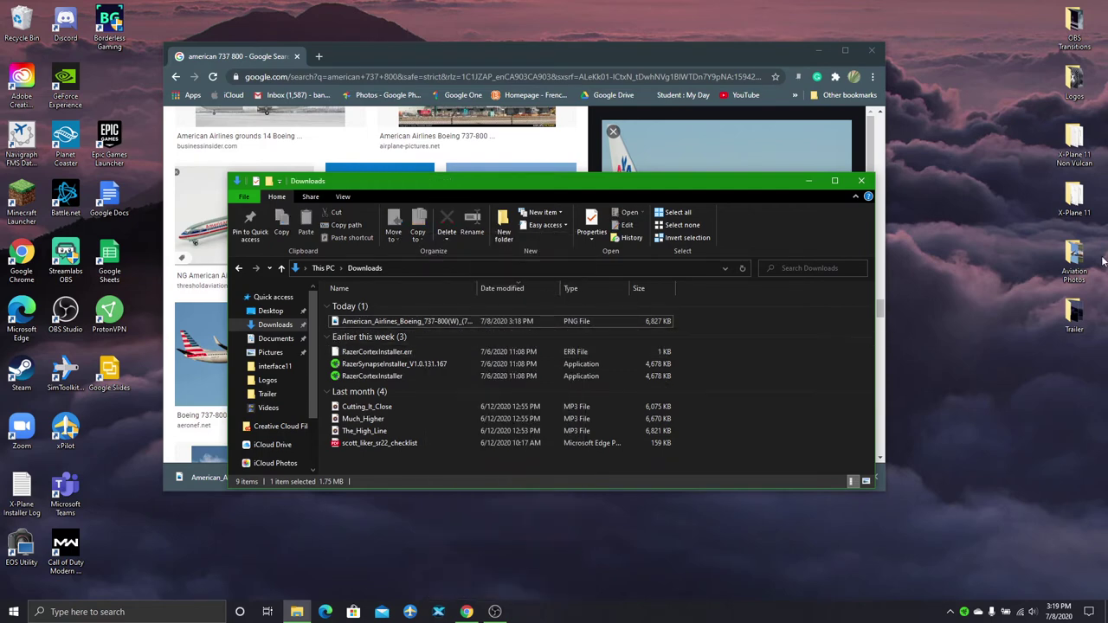
# - Open the X-Plane 11 folder from the desktop, and minimise the browser and Downloads windows
pyautogui.doubleClick(1073, 198)
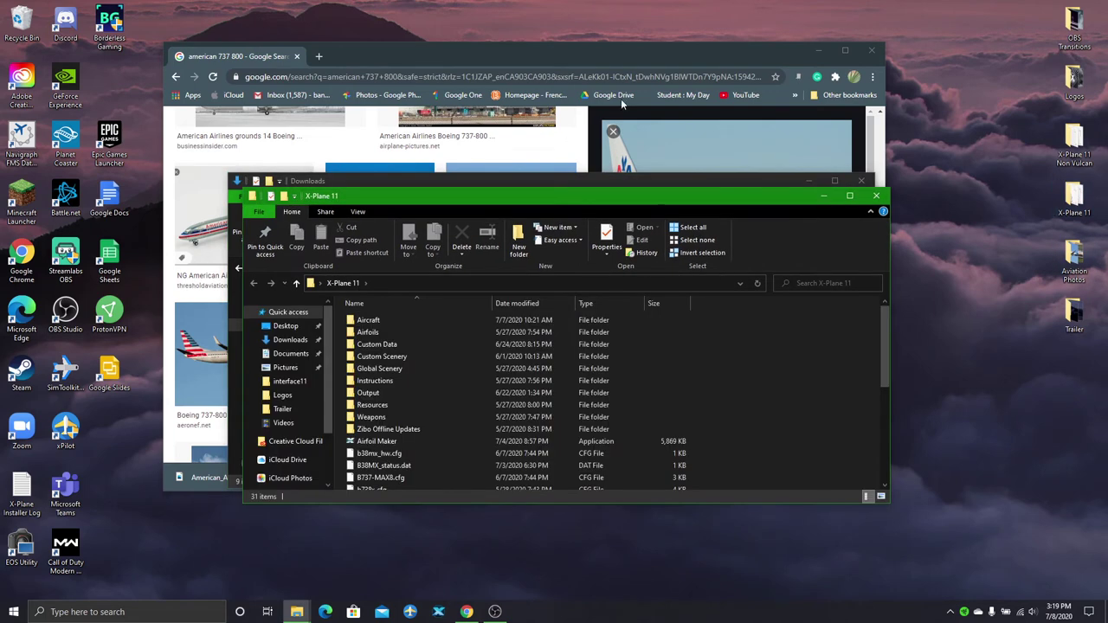
pyautogui.click(818, 49)
pyautogui.click(807, 180)
pyautogui.moveTo(617, 196); pyautogui.dragTo(600, 180)
# - Go to Resources > bitmaps > interface11 and search that folder for "stack"
pyautogui.doubleClick(355, 385)
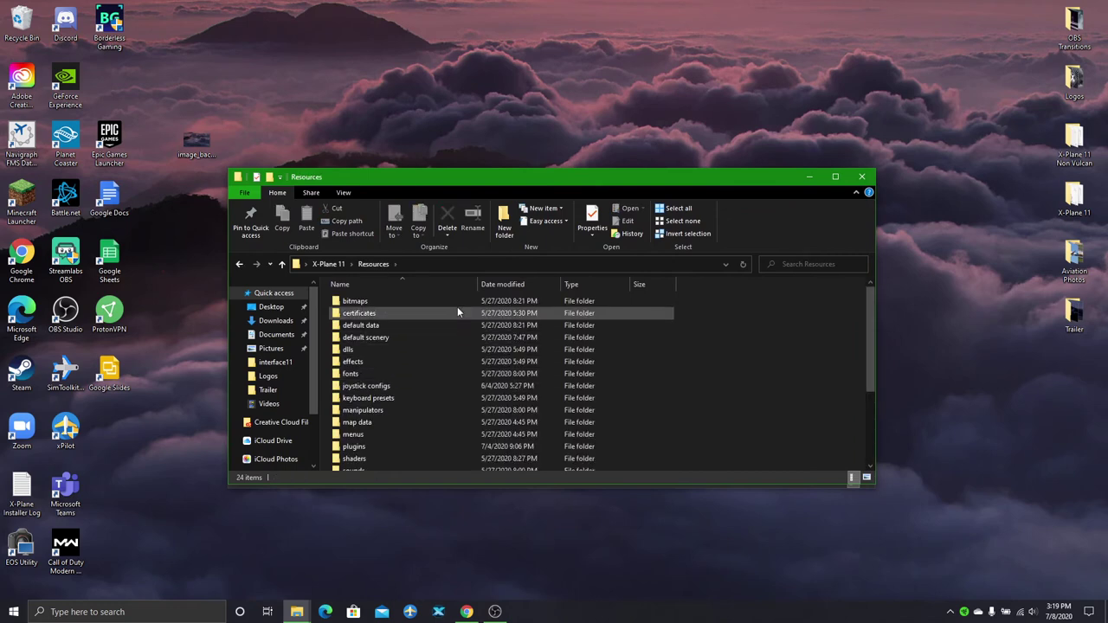
pyautogui.doubleClick(415, 300)
pyautogui.doubleClick(555, 298)
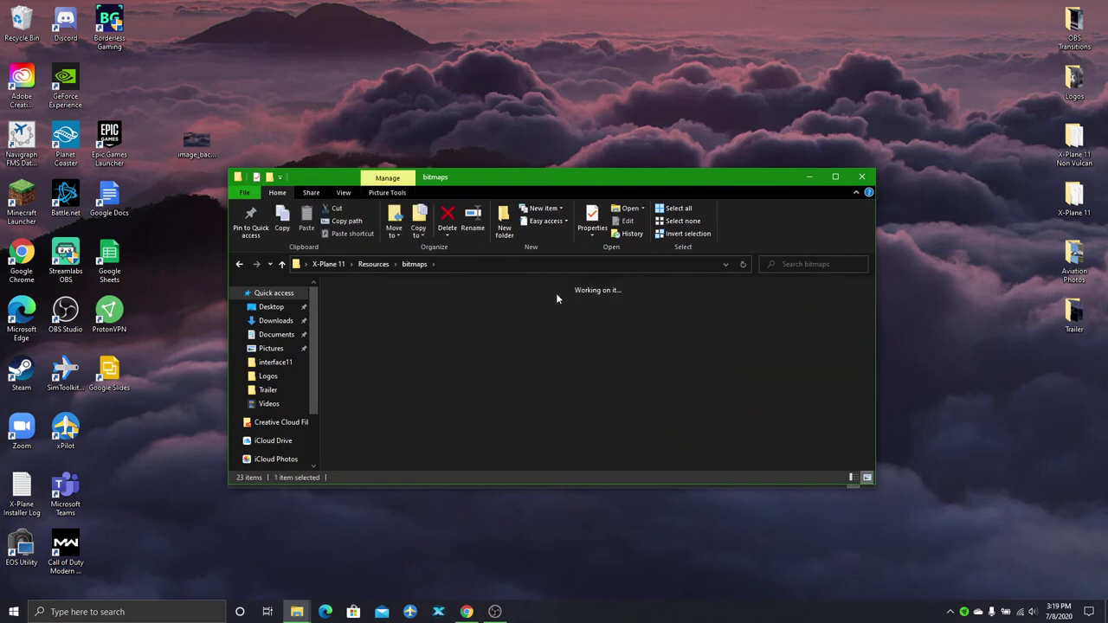
pyautogui.click(794, 266)
pyautogui.write('stack')
pyautogui.click(819, 284)
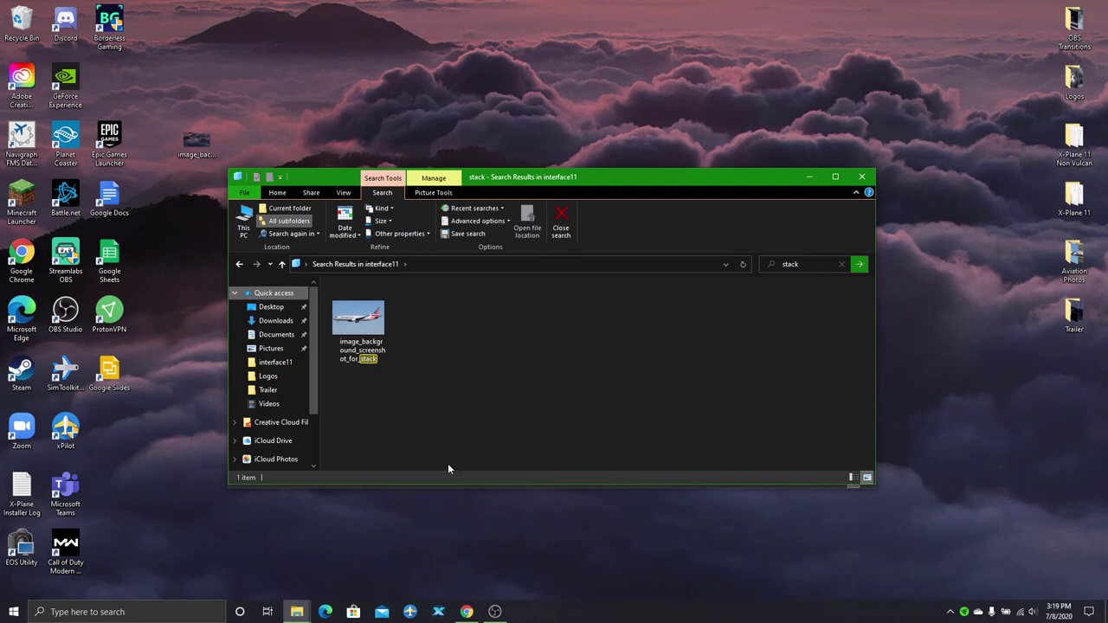
# - Open the name of image_background_screenshot_for_stack for renaming and copy it, then leave the name editing
pyautogui.click(359, 320)
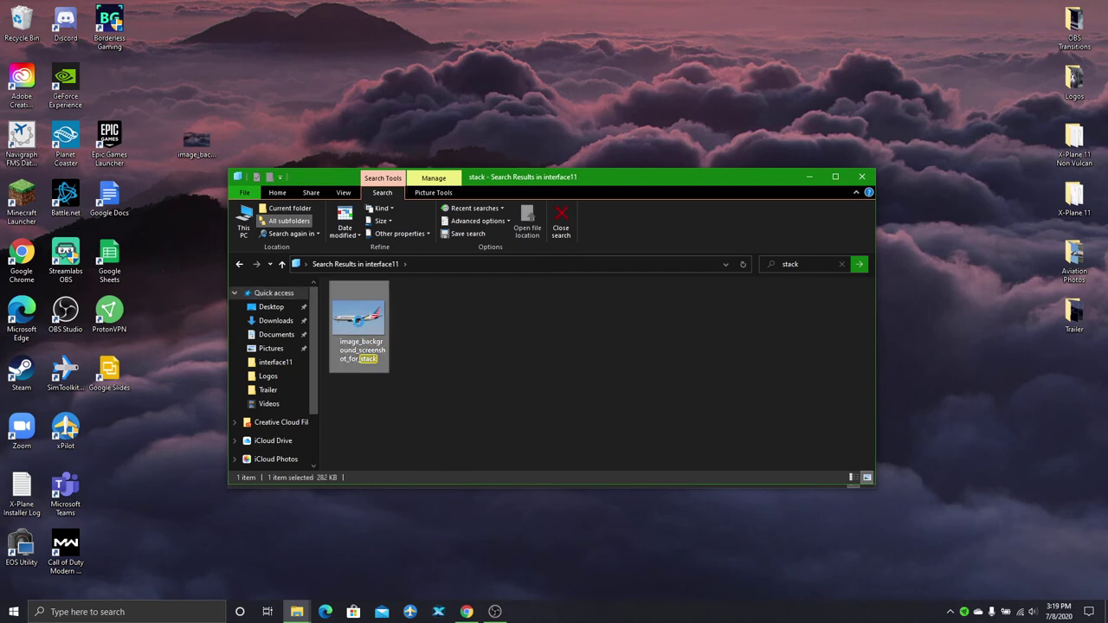
pyautogui.rightClick(358, 322)
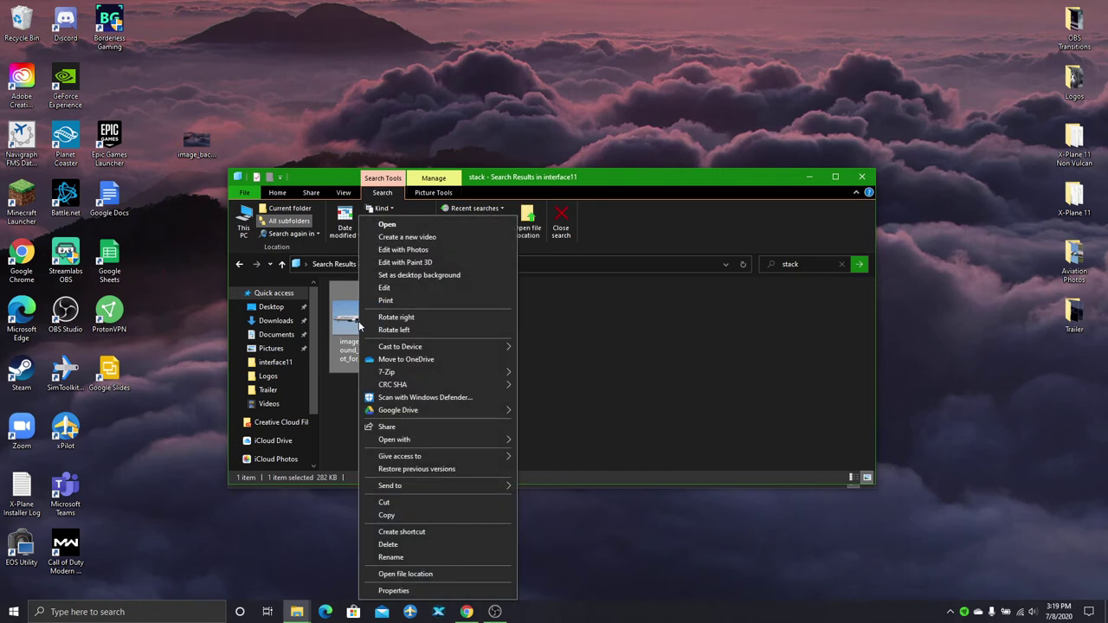
pyautogui.click(430, 557)
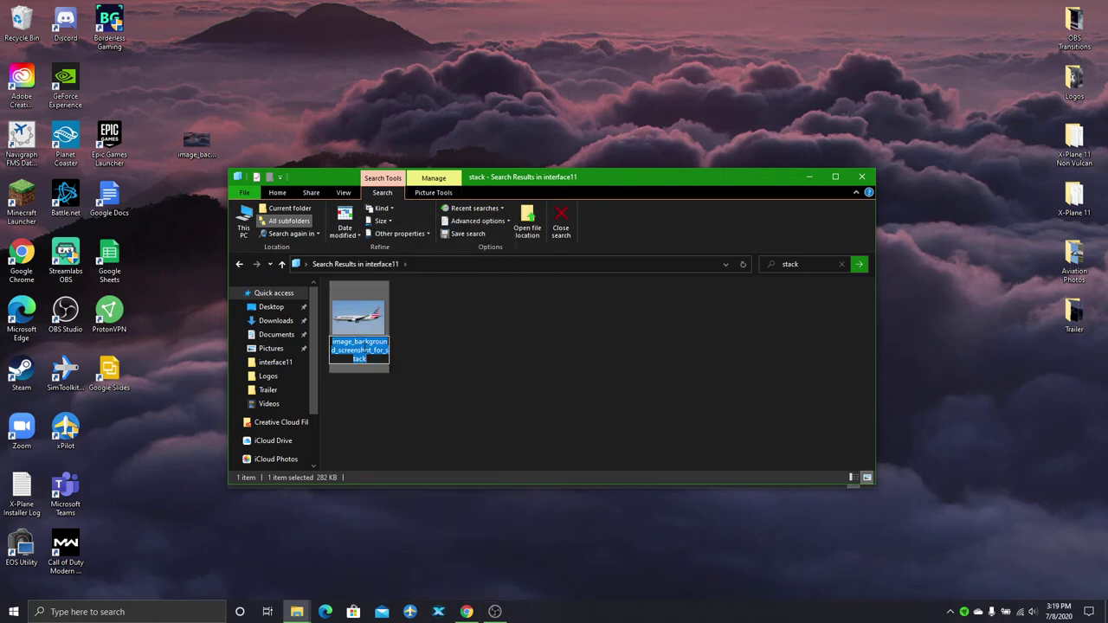
pyautogui.rightClick(363, 348)
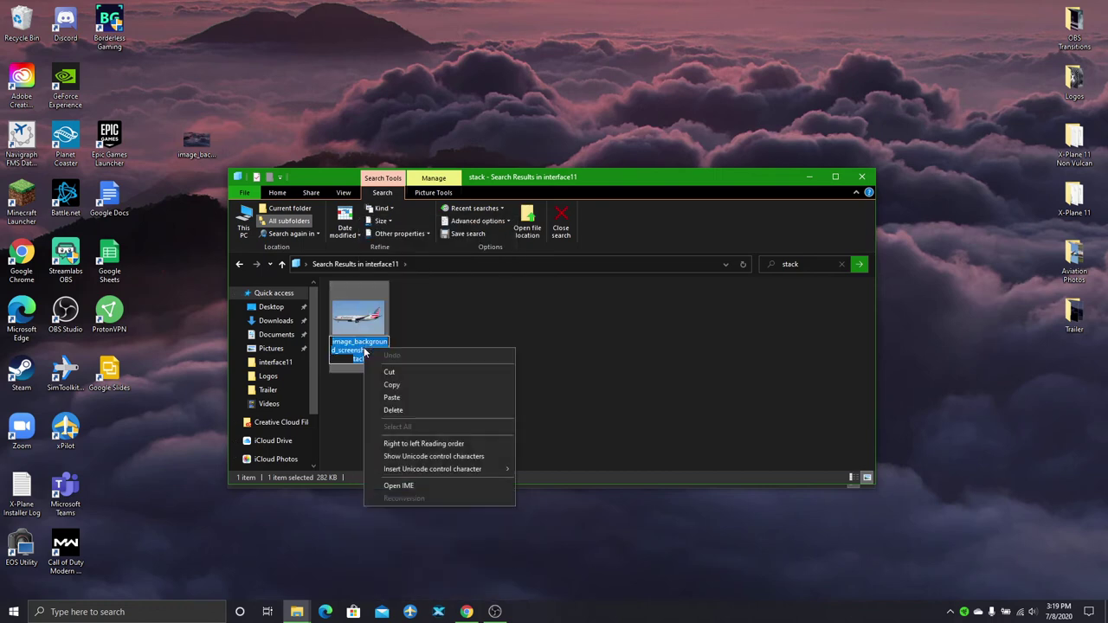
pyautogui.click(440, 301)
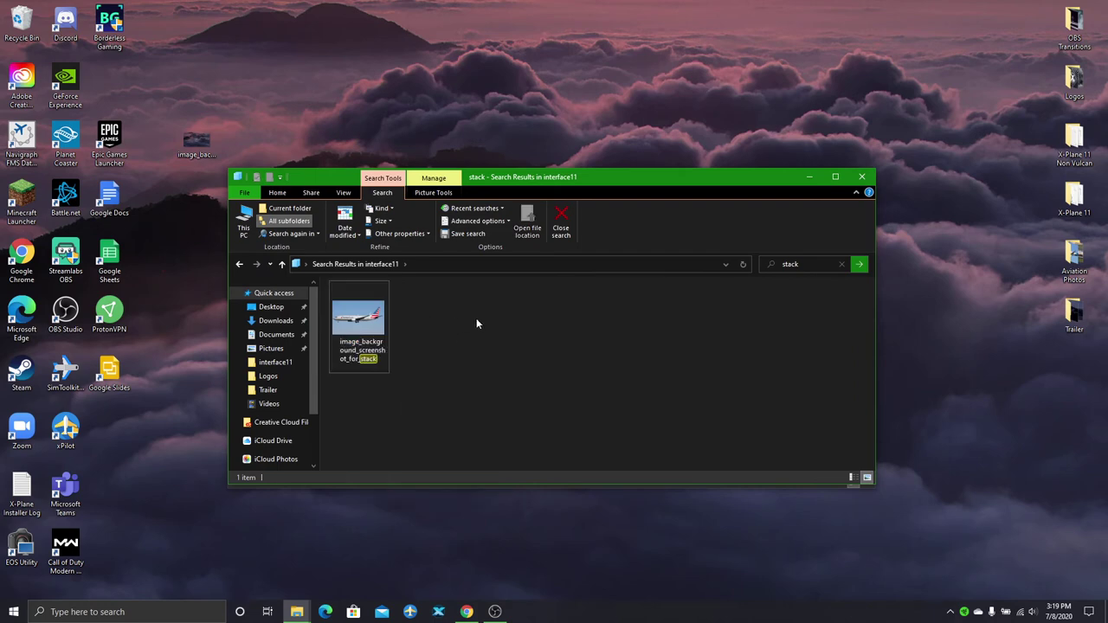
# - Move the old image_background_screenshot_for_stack image to the Recycle Bin and return to the full interface11 folder
pyautogui.click(358, 320)
pyautogui.click(161, 52)
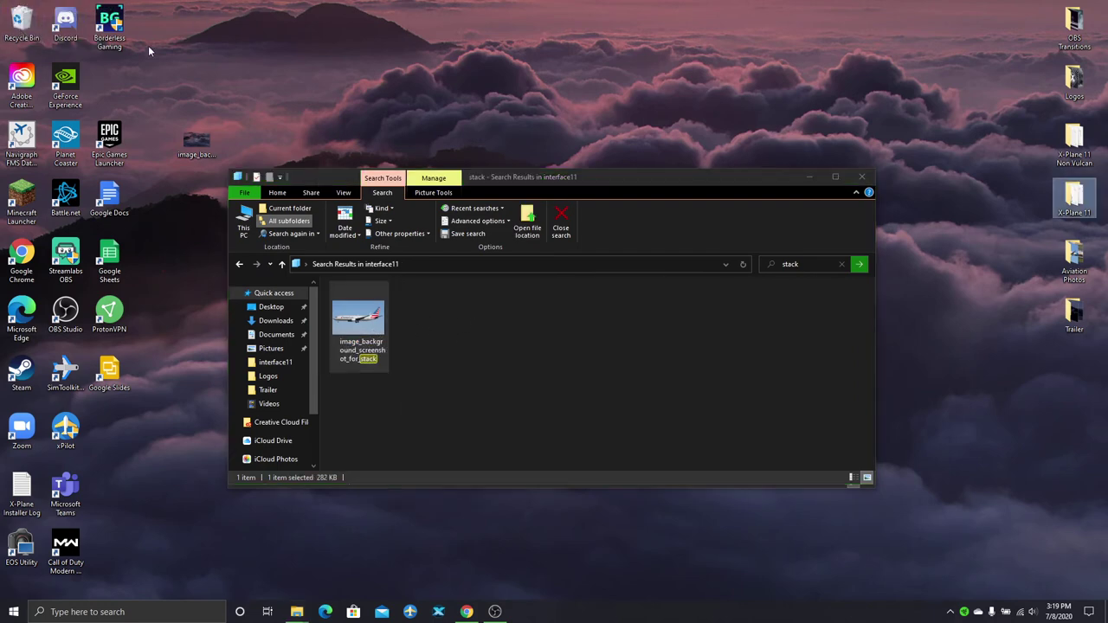
pyautogui.click(243, 264)
# - Move the American Airlines Boeing 737-800 PNG from Downloads into the interface11 folder, and close both folder windows
pyautogui.moveTo(543, 176); pyautogui.dragTo(514, 317)
pyautogui.moveTo(604, 186); pyautogui.dragTo(928, 85)
pyautogui.moveTo(777, 224); pyautogui.dragTo(501, 513)
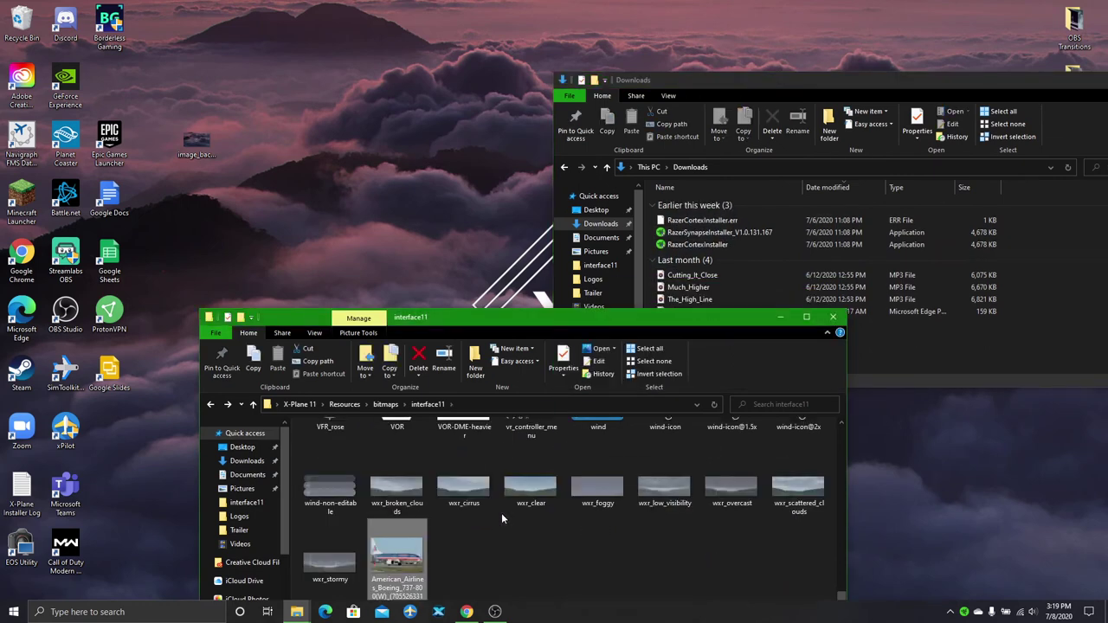
pyautogui.click(833, 317)
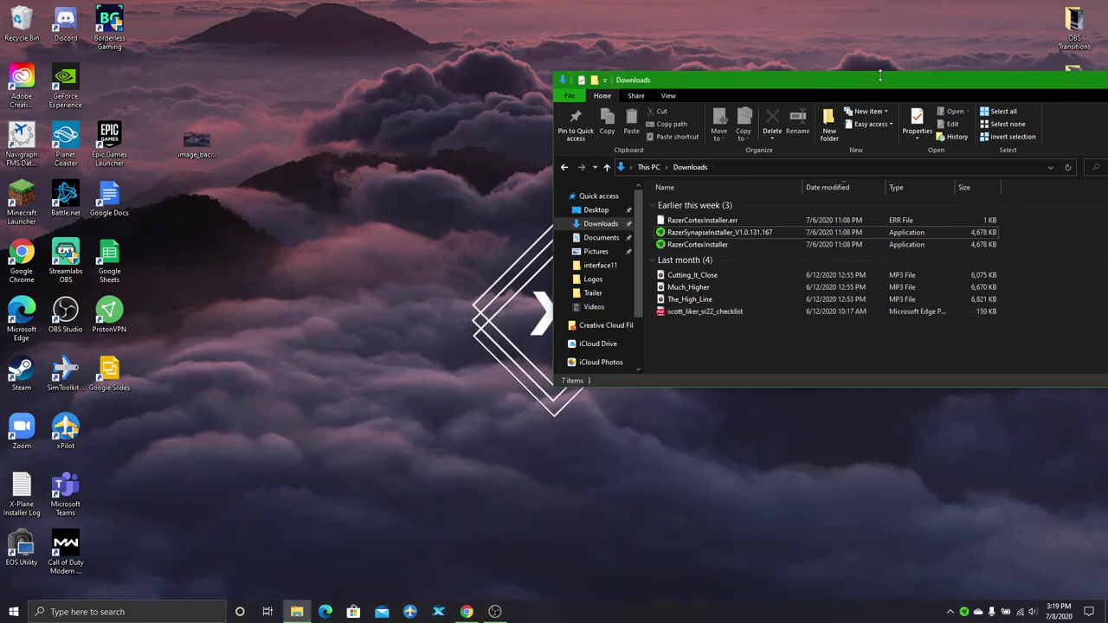
pyautogui.moveTo(879, 80); pyautogui.dragTo(520, 121)
pyautogui.click(819, 117)
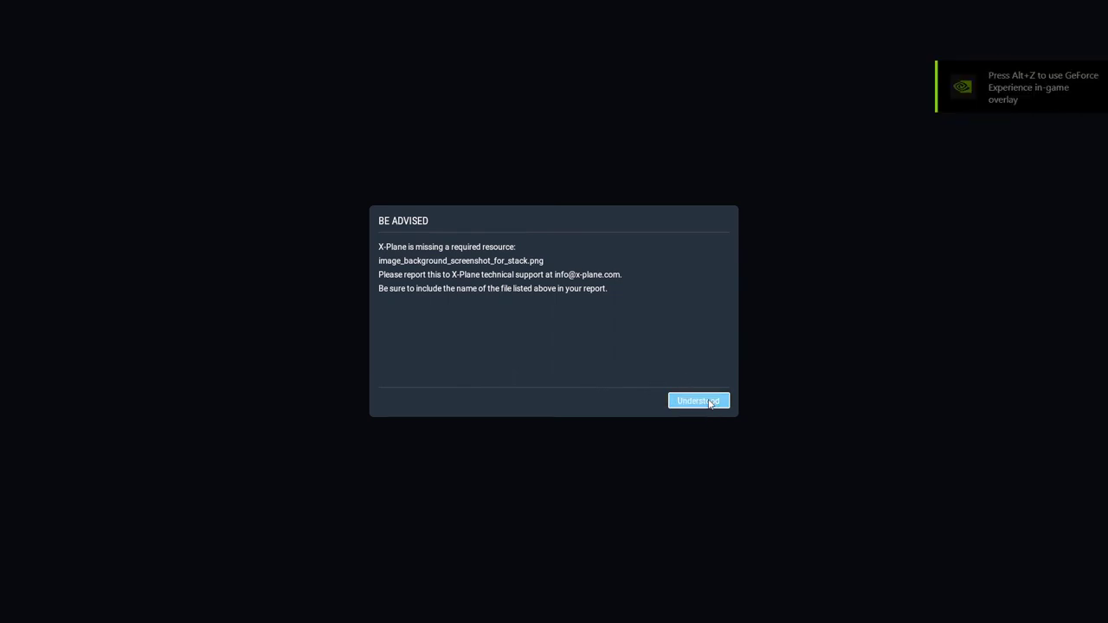
# - Dismiss X-Plane's missing-resource message, and go to X-Plane 11 > Resources > bitmaps > interface11 from the desktop folder
pyautogui.click(714, 401)
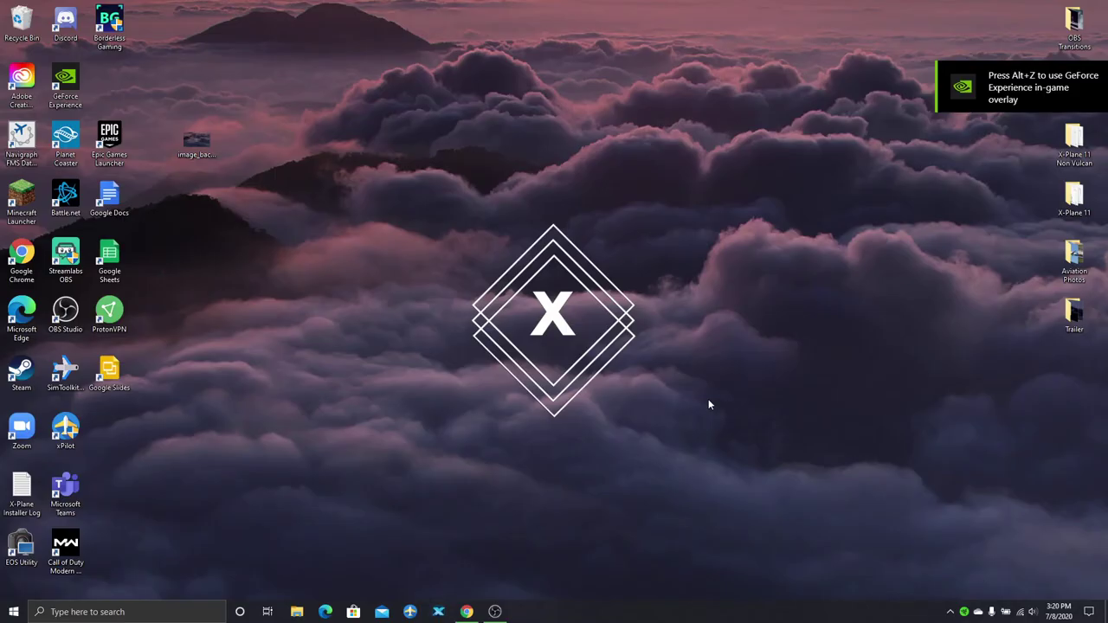
pyautogui.click(297, 612)
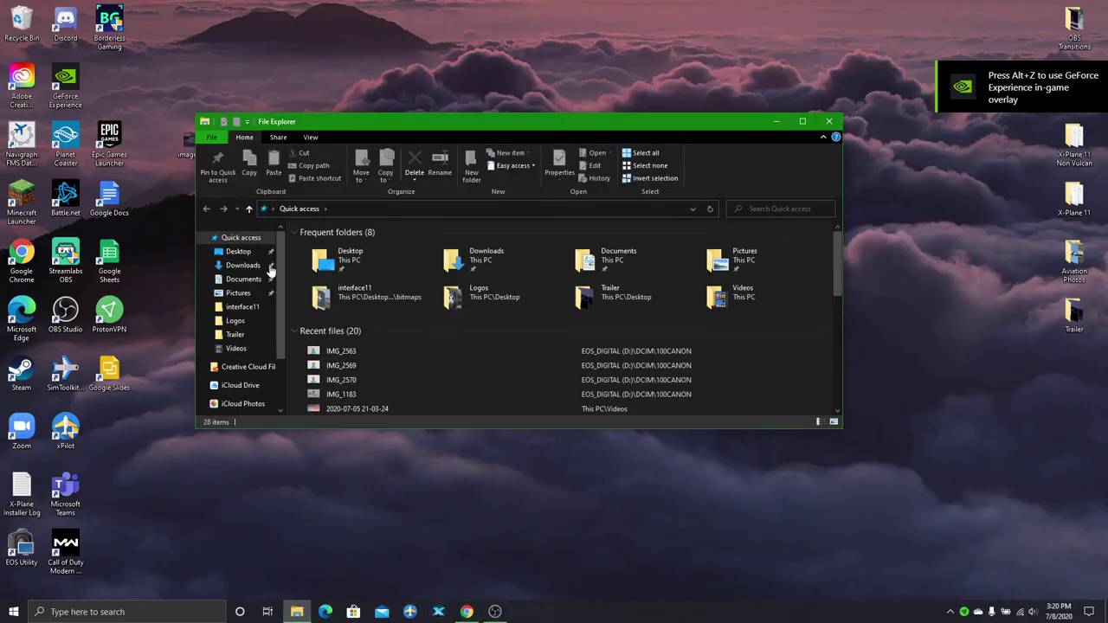
pyautogui.click(832, 121)
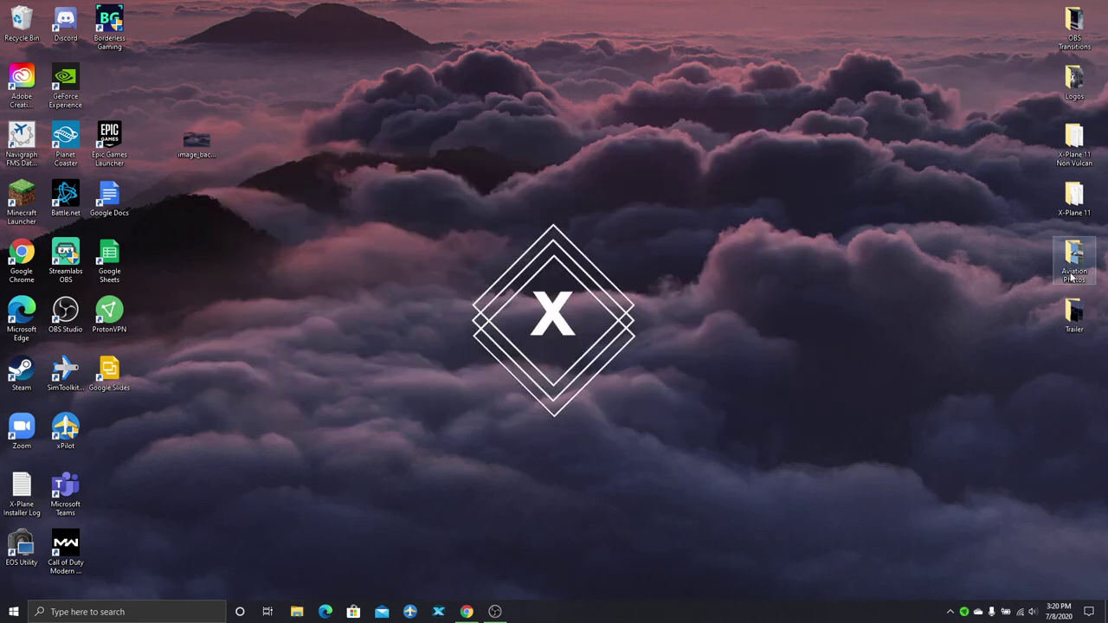
pyautogui.doubleClick(1056, 207)
pyautogui.scroll(-5, 407, 385)
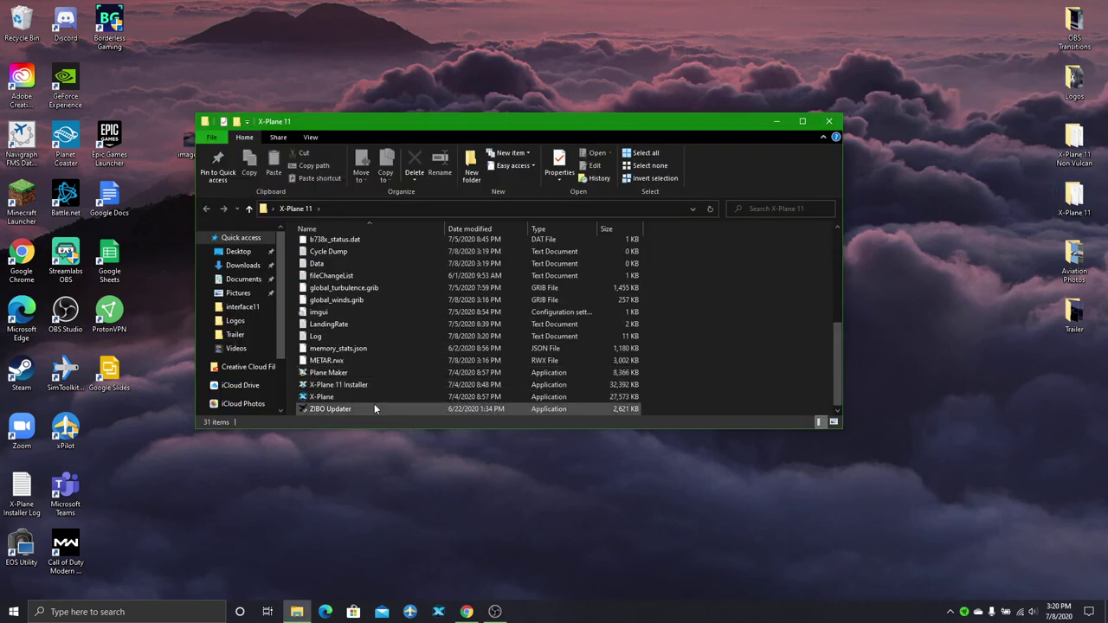
pyautogui.scroll(5, 372, 398)
pyautogui.doubleClick(327, 331)
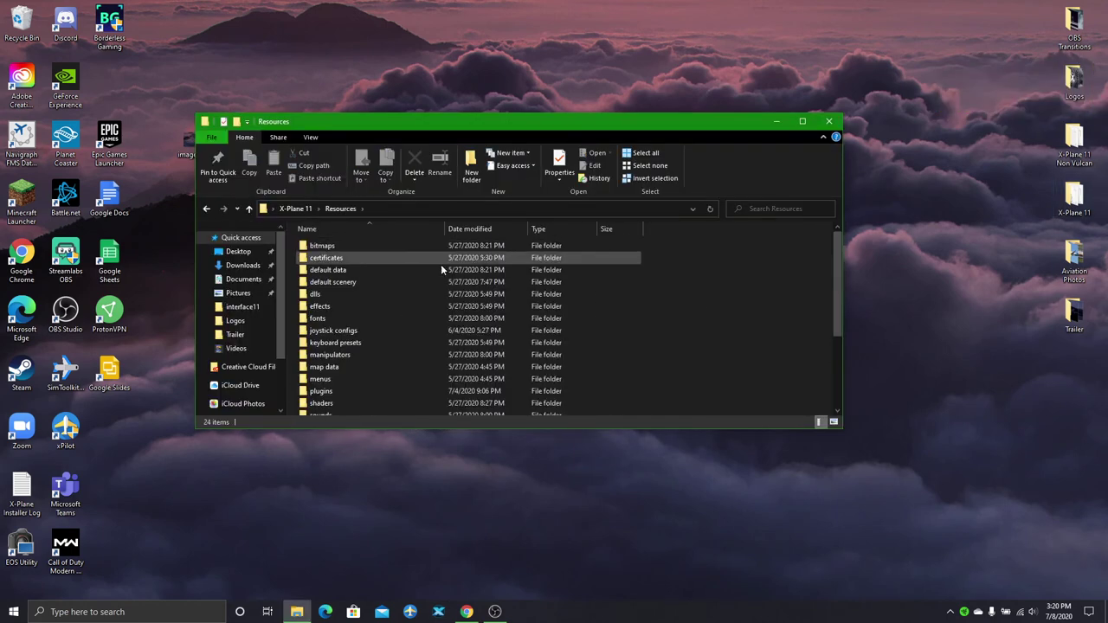
pyautogui.doubleClick(400, 246)
pyautogui.doubleClick(527, 258)
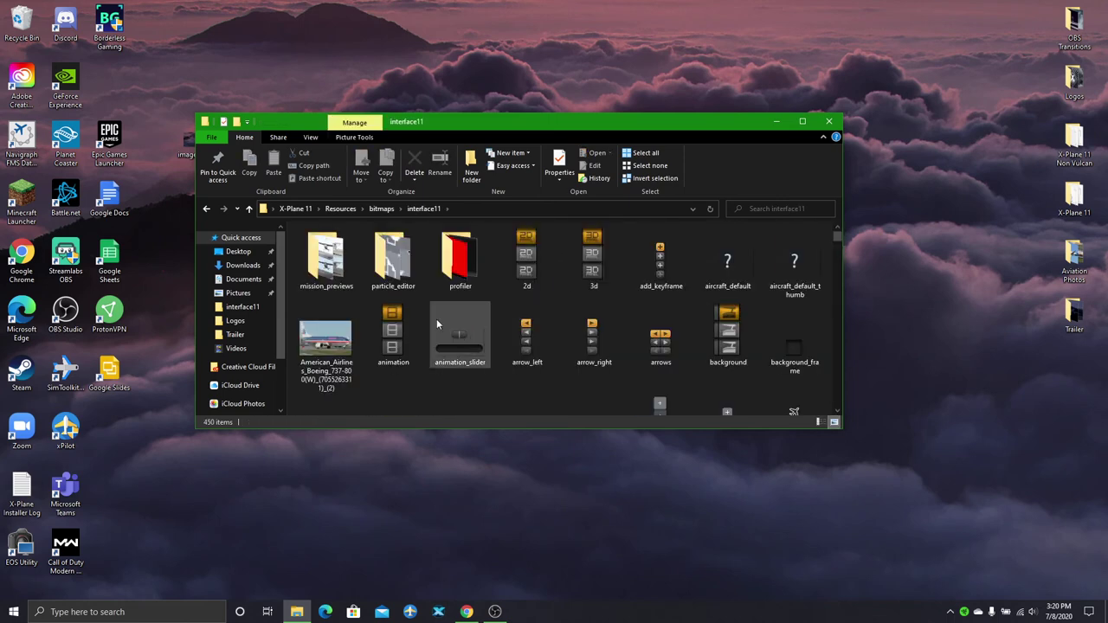
# - Rename the American Airlines Boeing 737-800 image in interface11 as image_background_screenshot_for_stack
pyautogui.doubleClick(332, 334)
pyautogui.rightClick(333, 334)
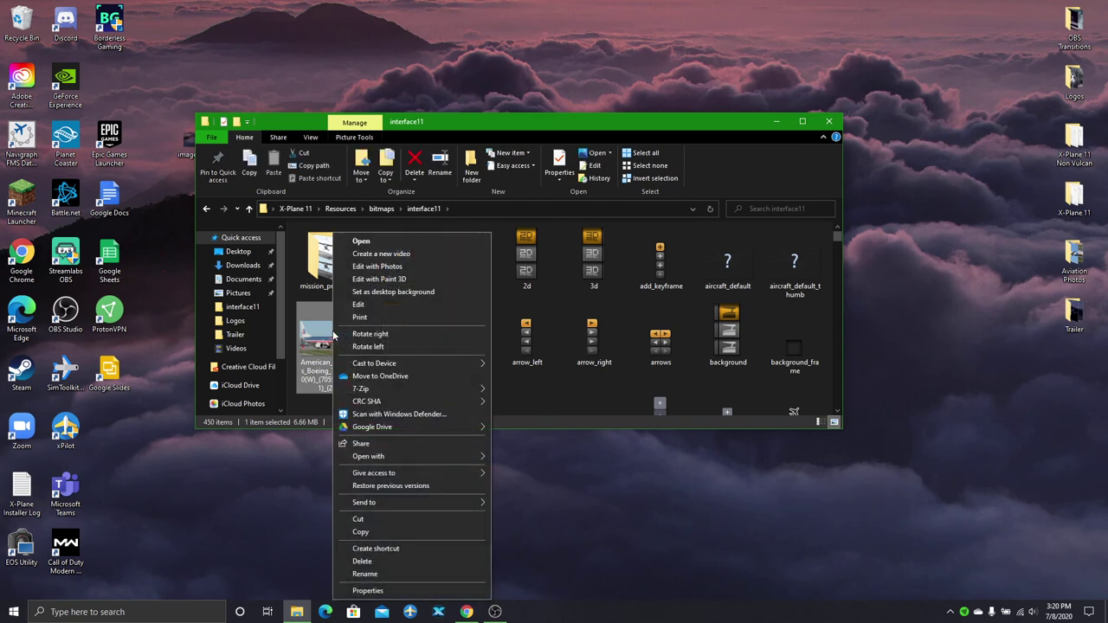
pyautogui.click(407, 574)
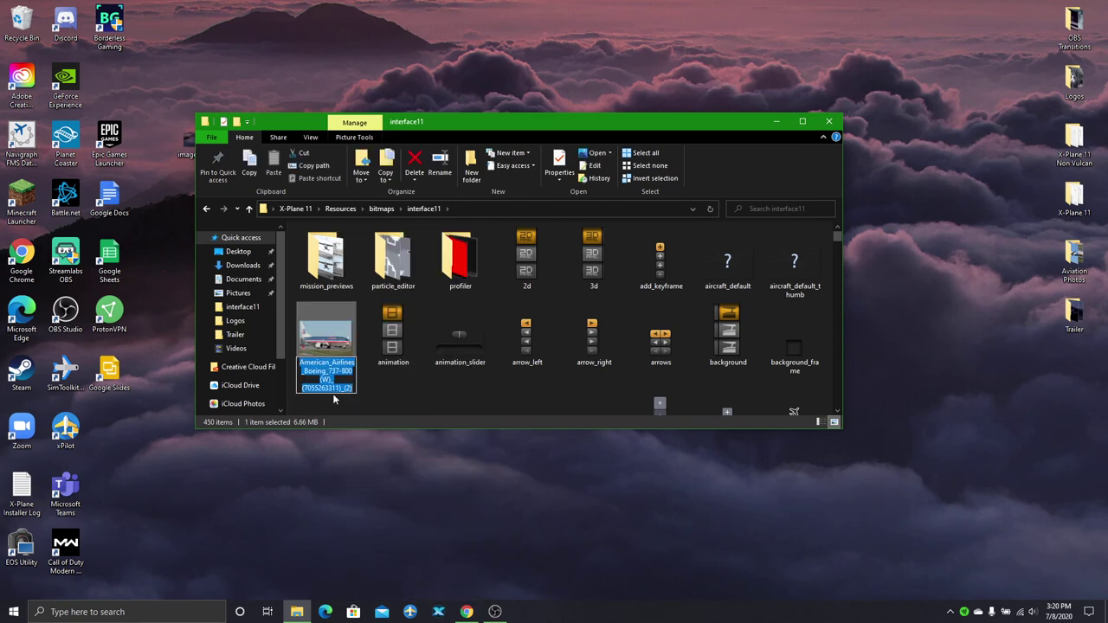
pyautogui.click(830, 314)
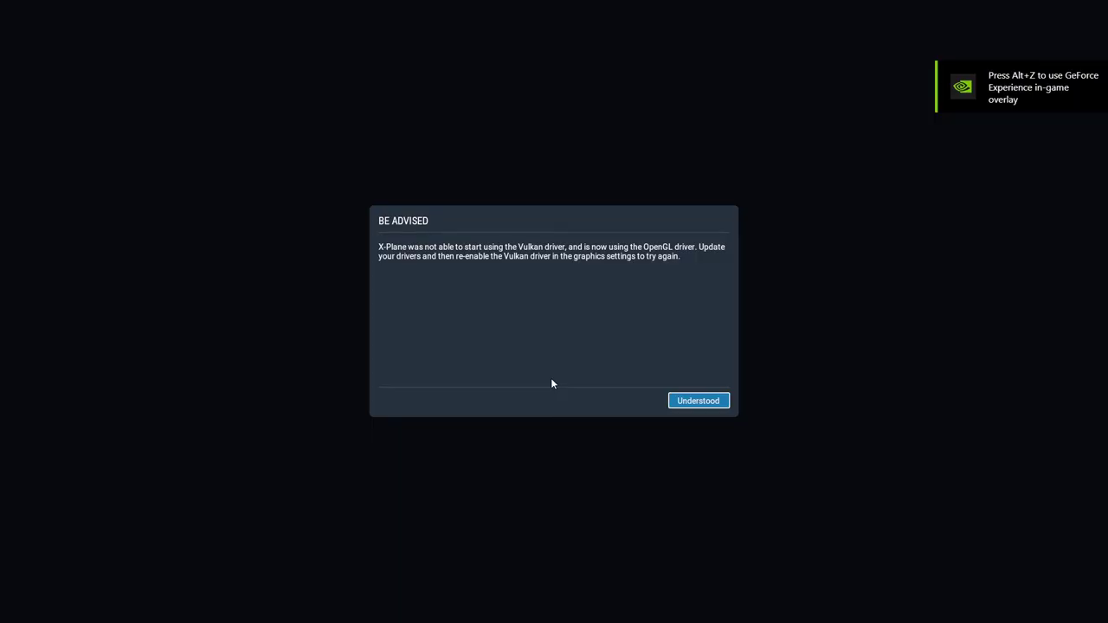
# - Dismiss X-Plane's Vulkan driver notice to view the main menu background, and switch to OBS Studio
pyautogui.click(690, 403)
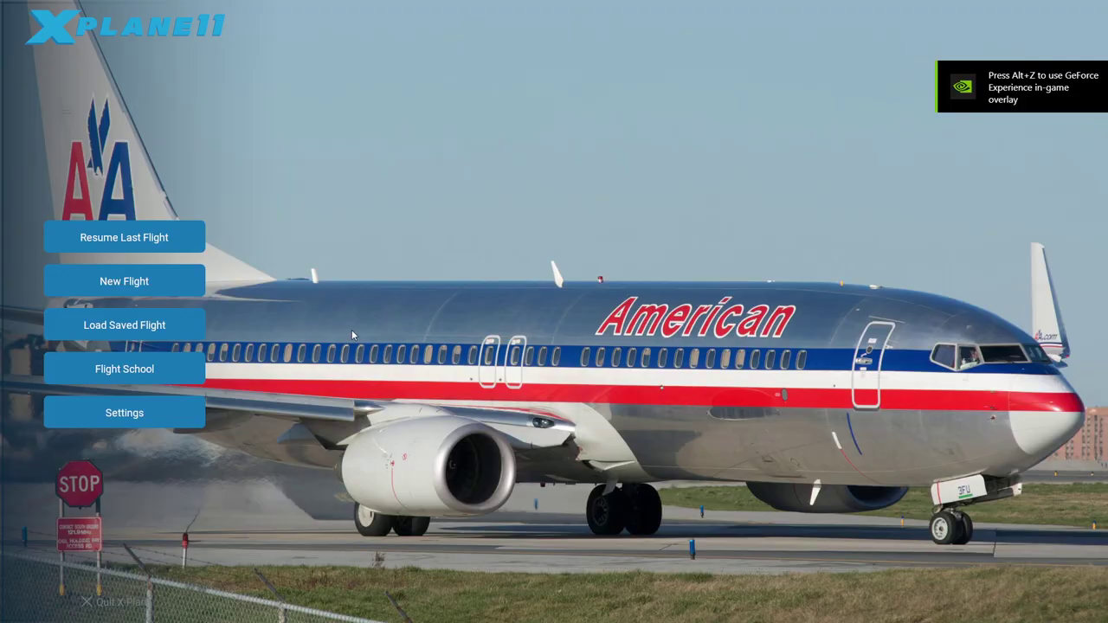
pyautogui.press('super')
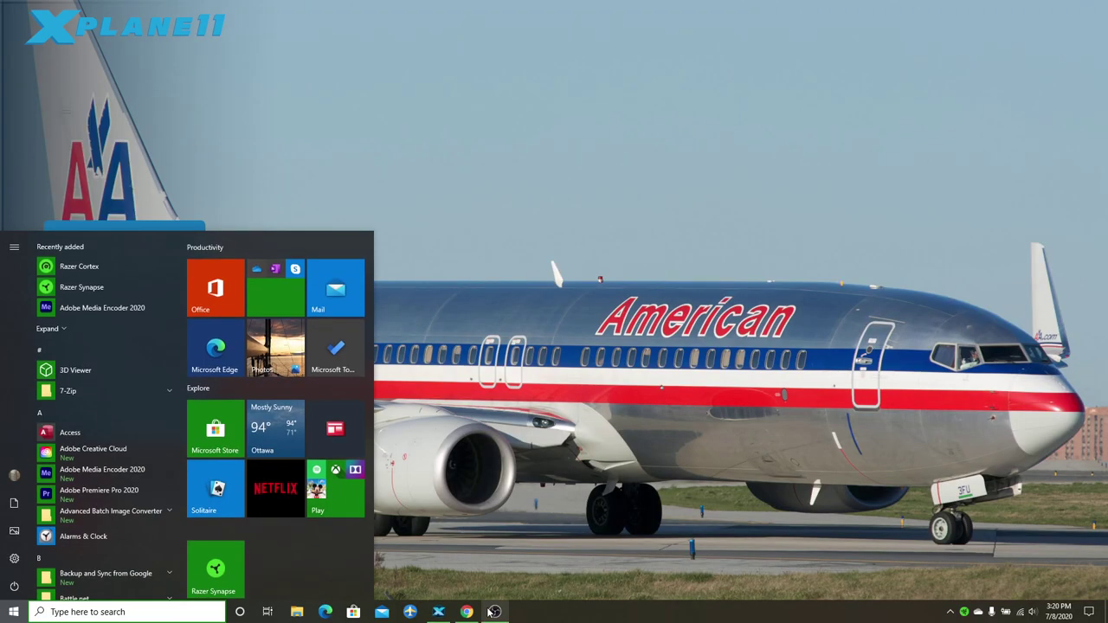
pyautogui.click(494, 611)
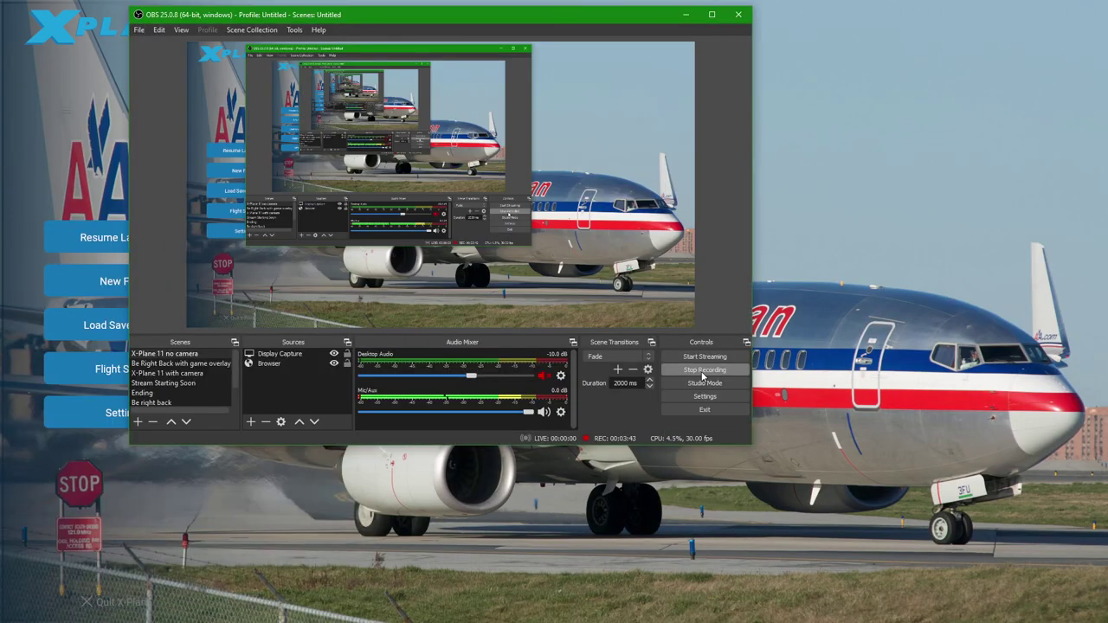